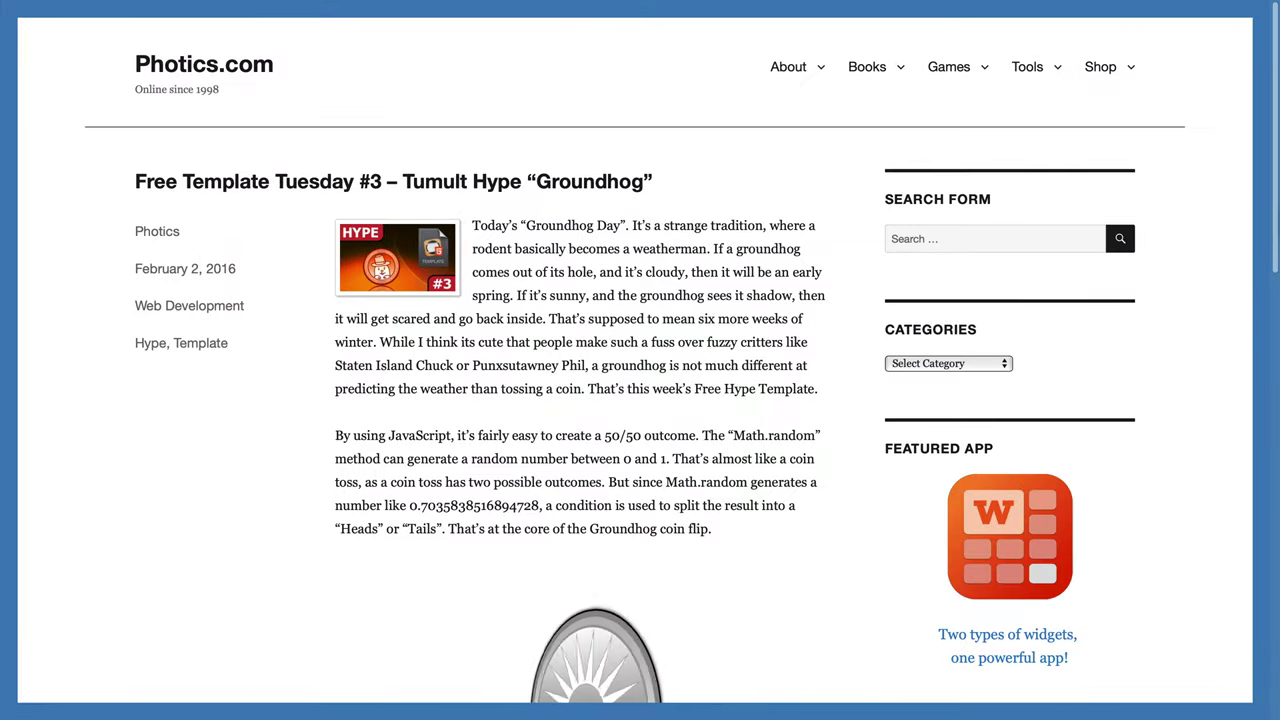
Scroll the Photics.com post down to the Groundhog coin demo, its code and the template download link.
scroll(640, 400, "down", 5)
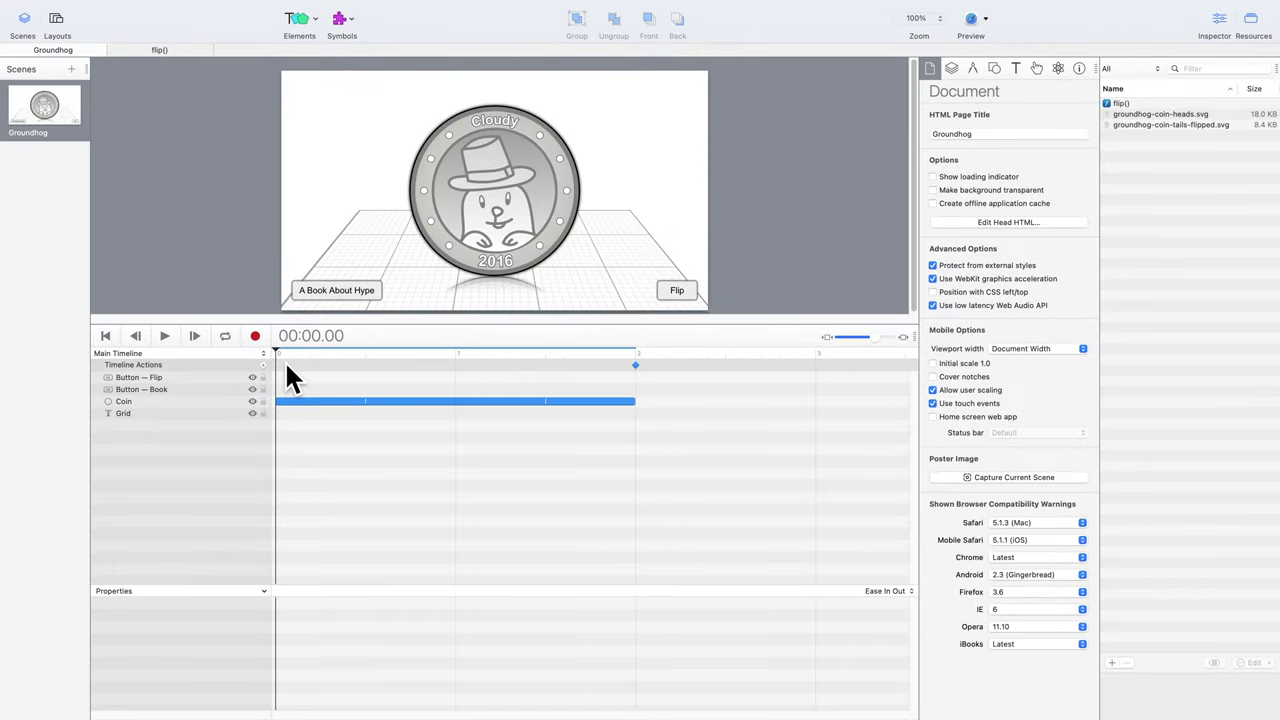
Scrub the Main Timeline back and forth to watch the coin turn edge-on from Cloudy to Sunny.
left_click_drag(282, 355, 396, 359)
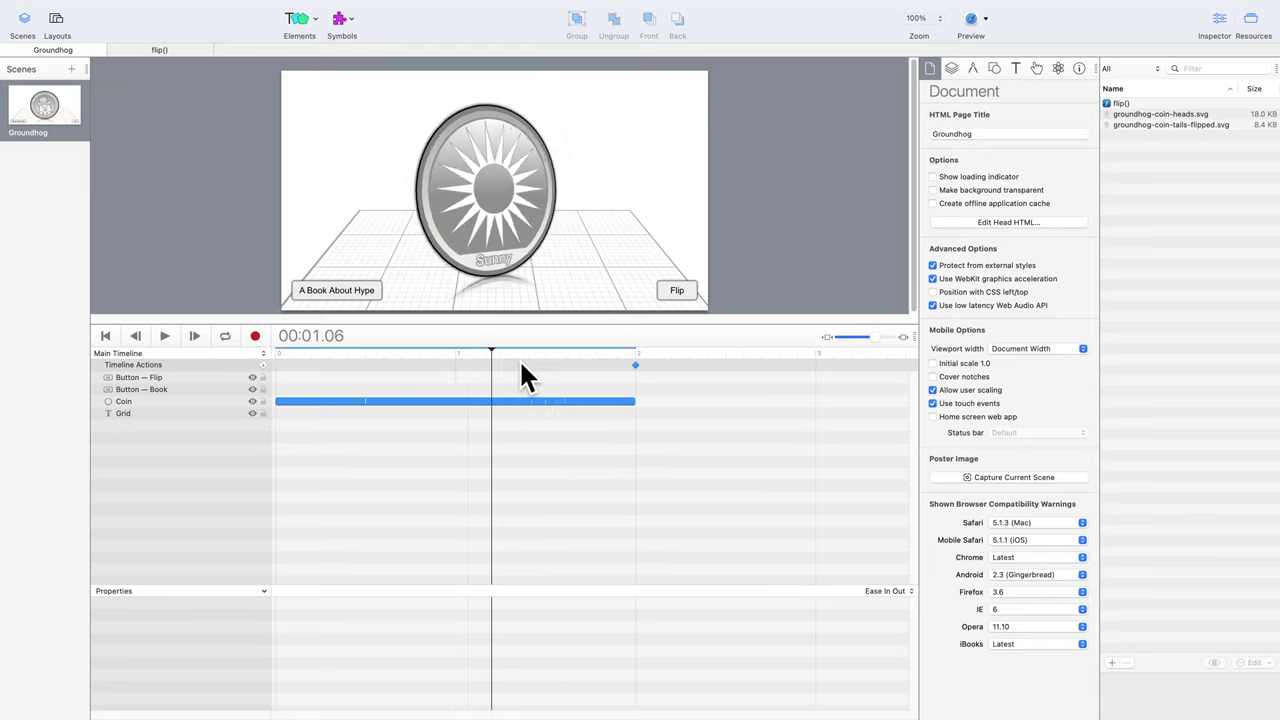
left_click_drag(635, 362, 417, 366)
left_click_drag(263, 364, 400, 371)
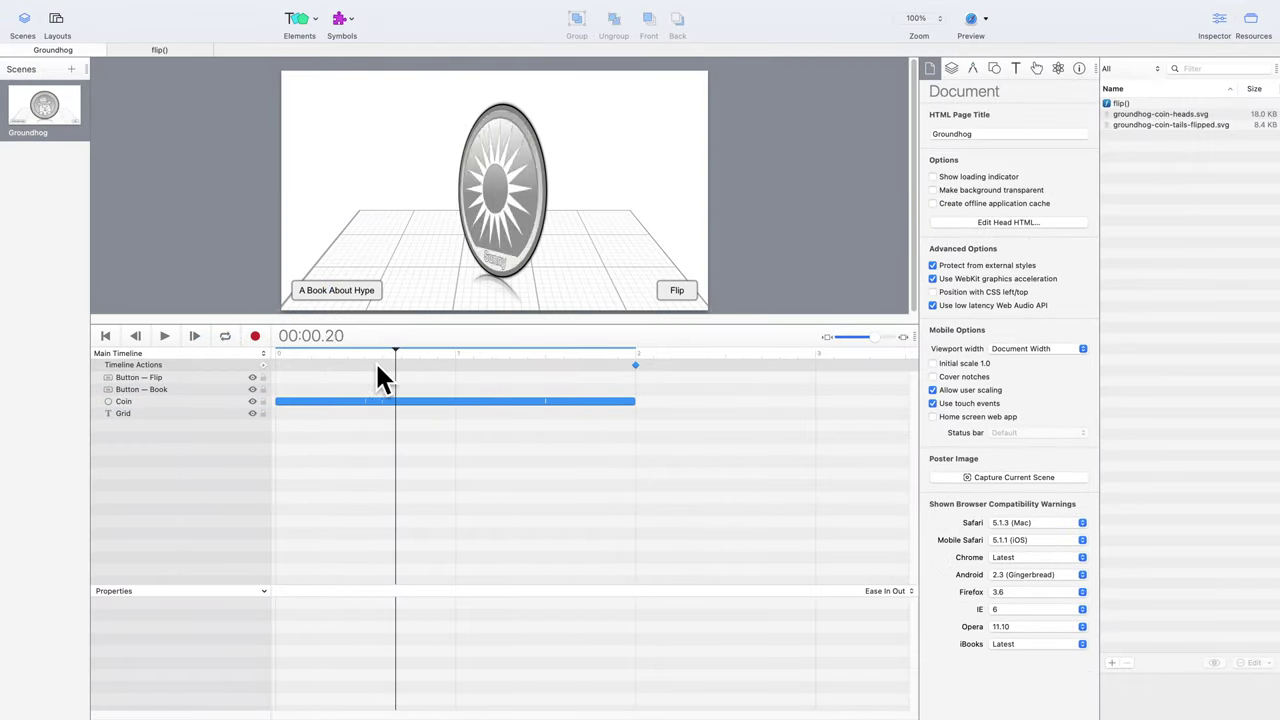
left_click_drag(378, 378, 595, 380)
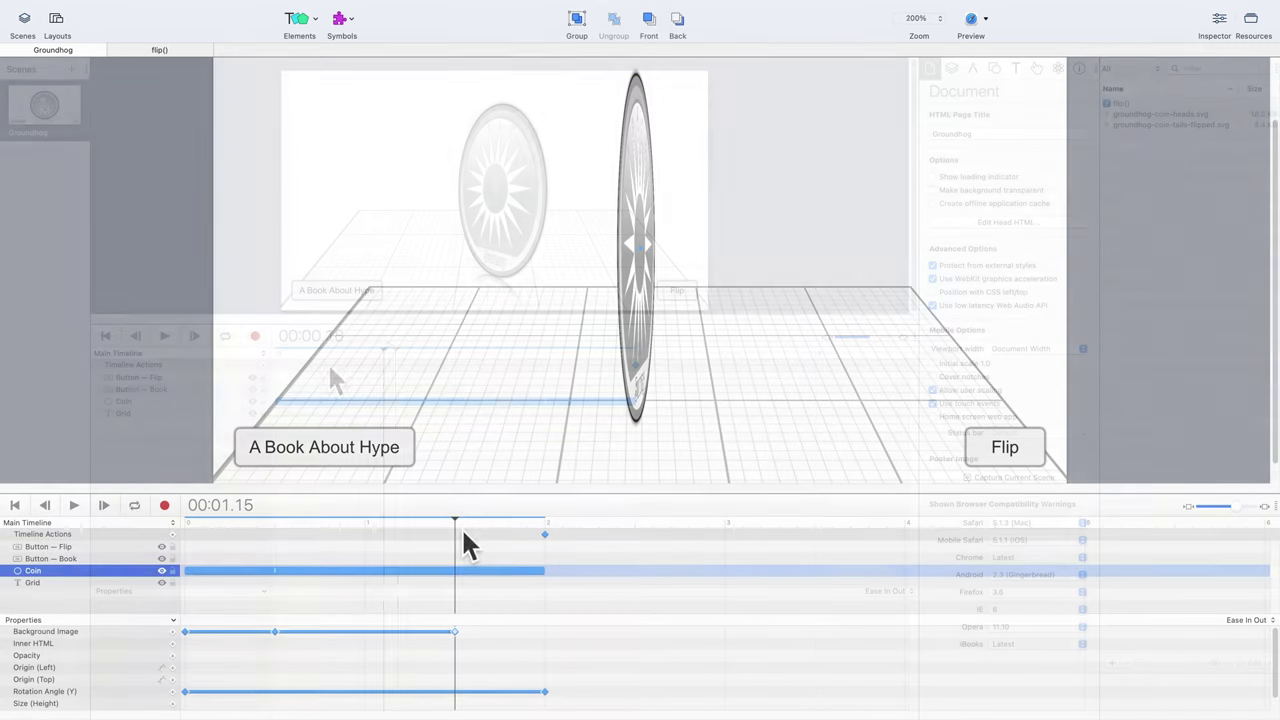
mouse_move(460, 531)
left_mouse_down()
mouse_move(490, 537)
mouse_move(434, 543)
mouse_move(449, 549)
left_mouse_up()
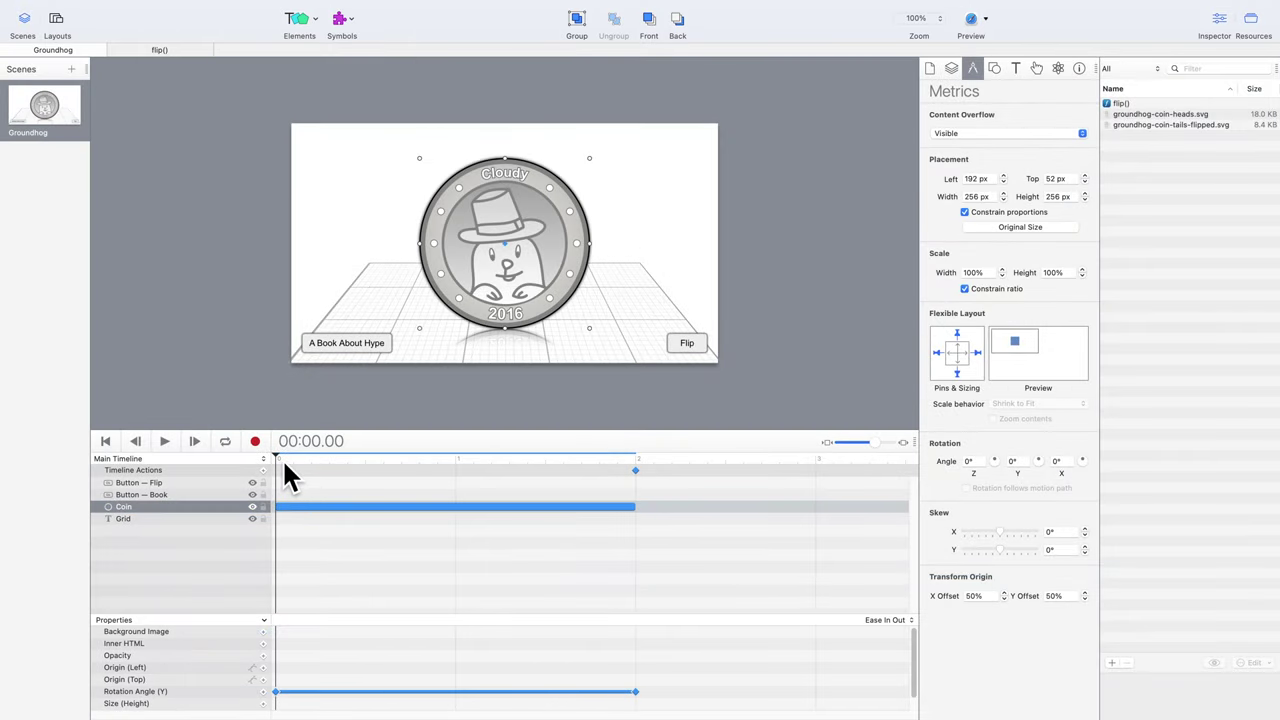
Check the coin's Rotation Angle Y, then paste the Background Image keyframes onto the Coin in Hype.
left_click_drag(284, 464, 478, 486)
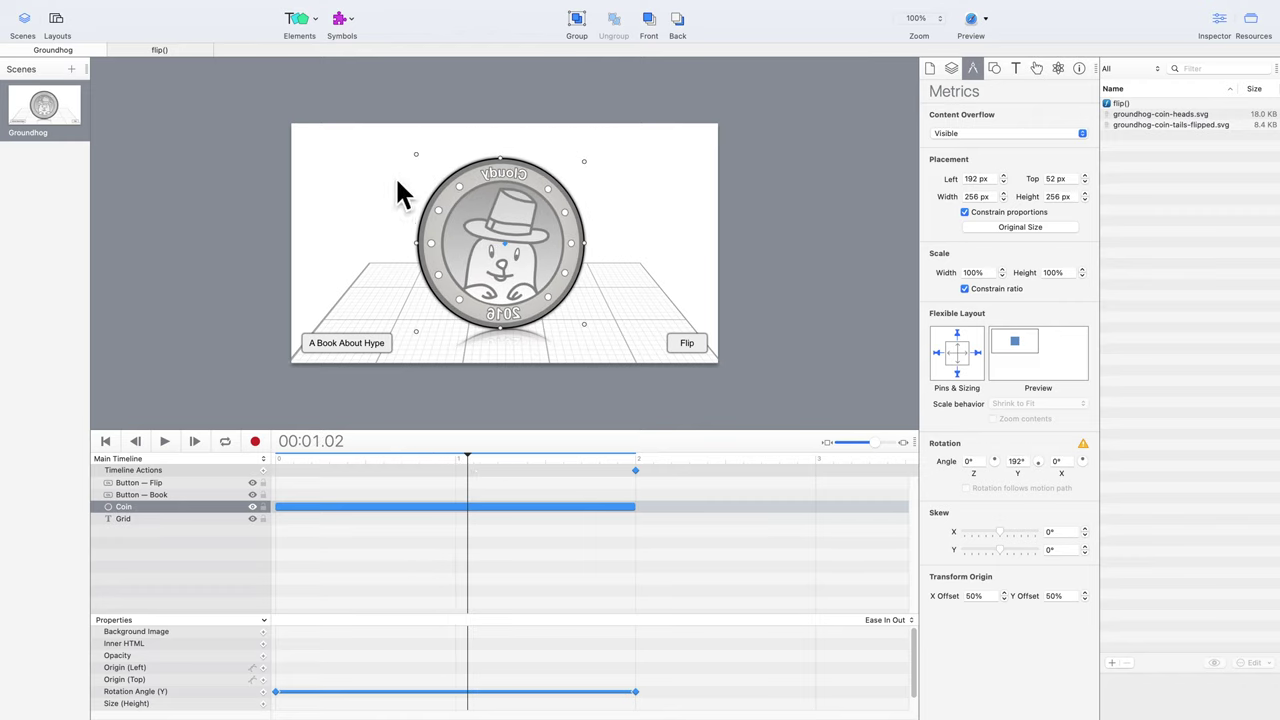
left_click_drag(476, 464, 645, 500)
key("super+v")
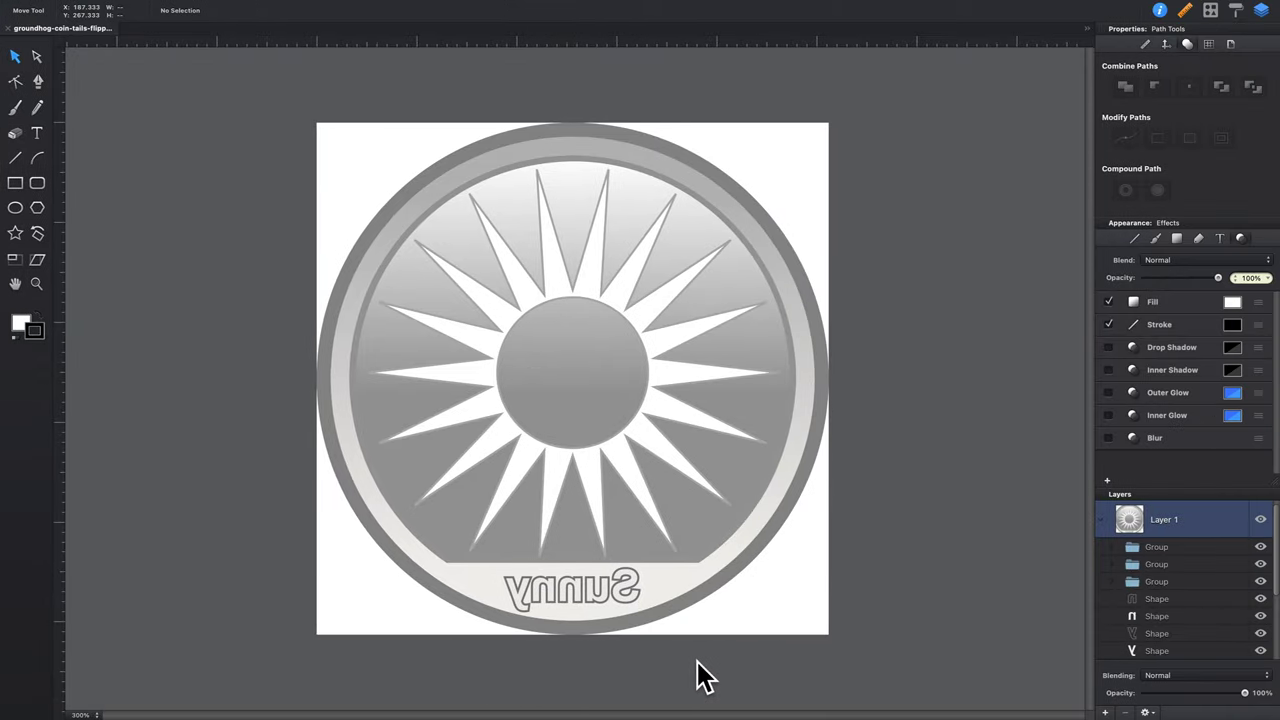
key("super+Tab")
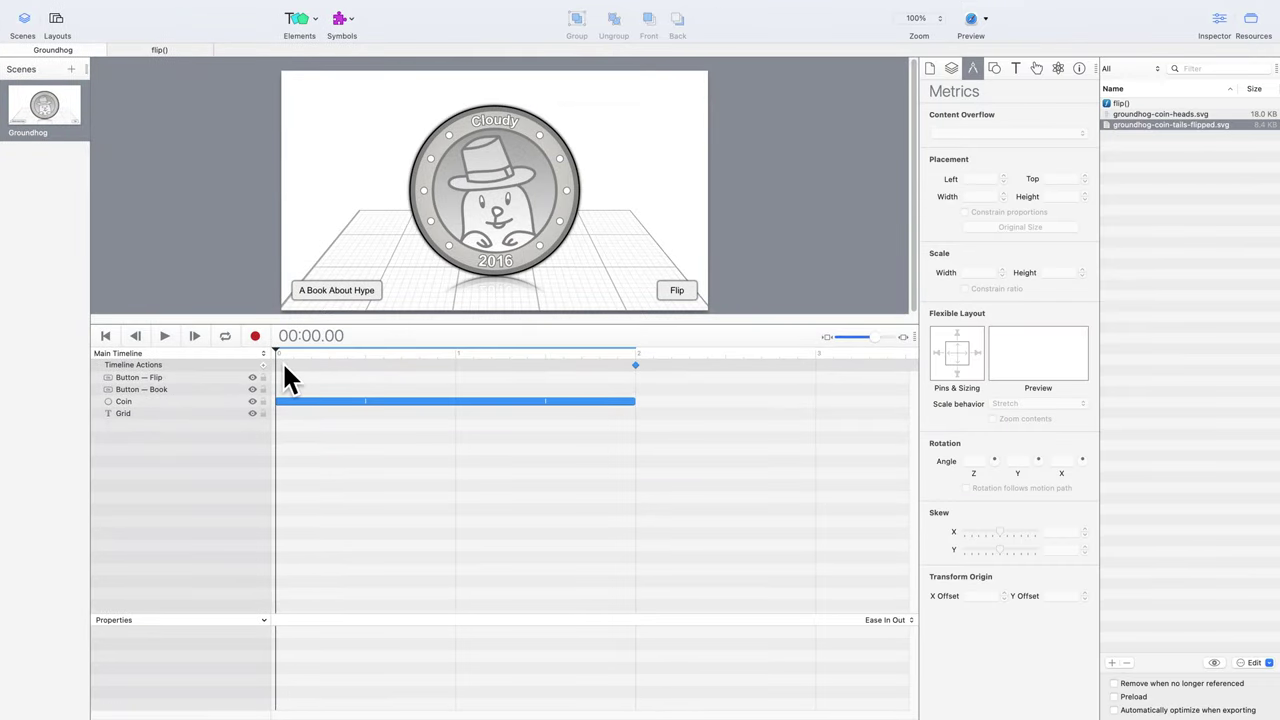
left_click_drag(284, 366, 645, 366)
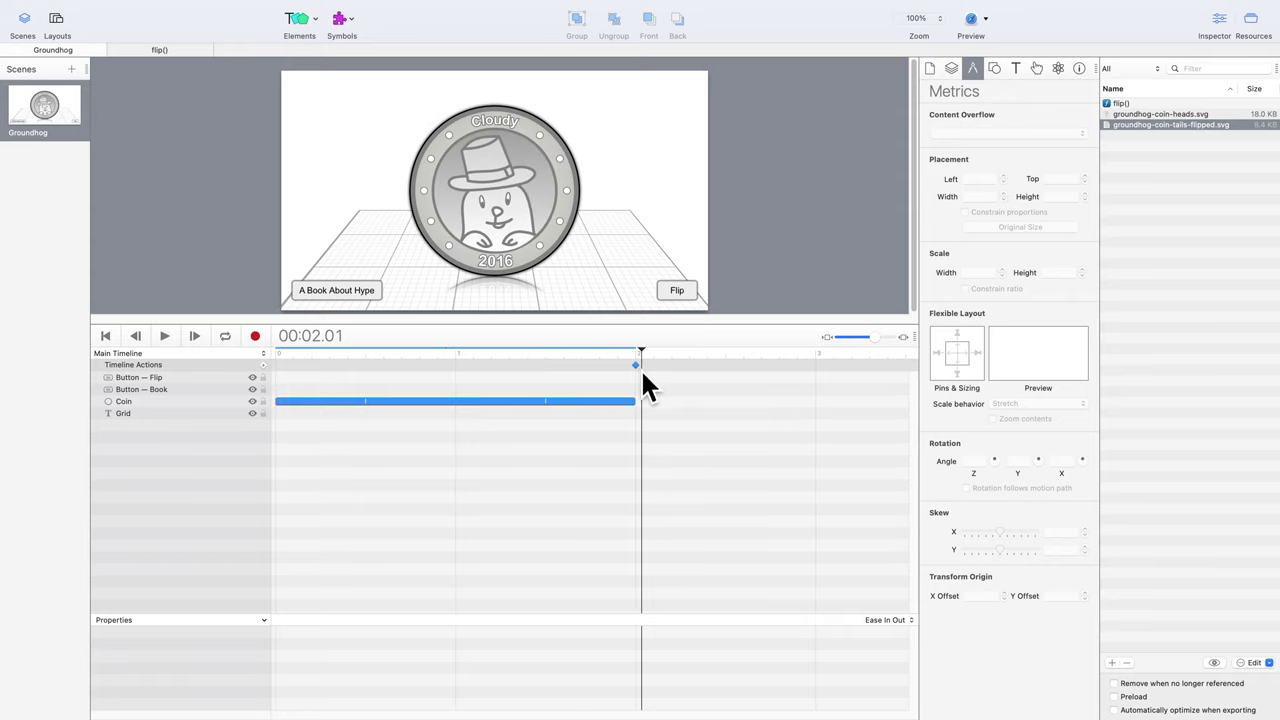
left_click(637, 366)
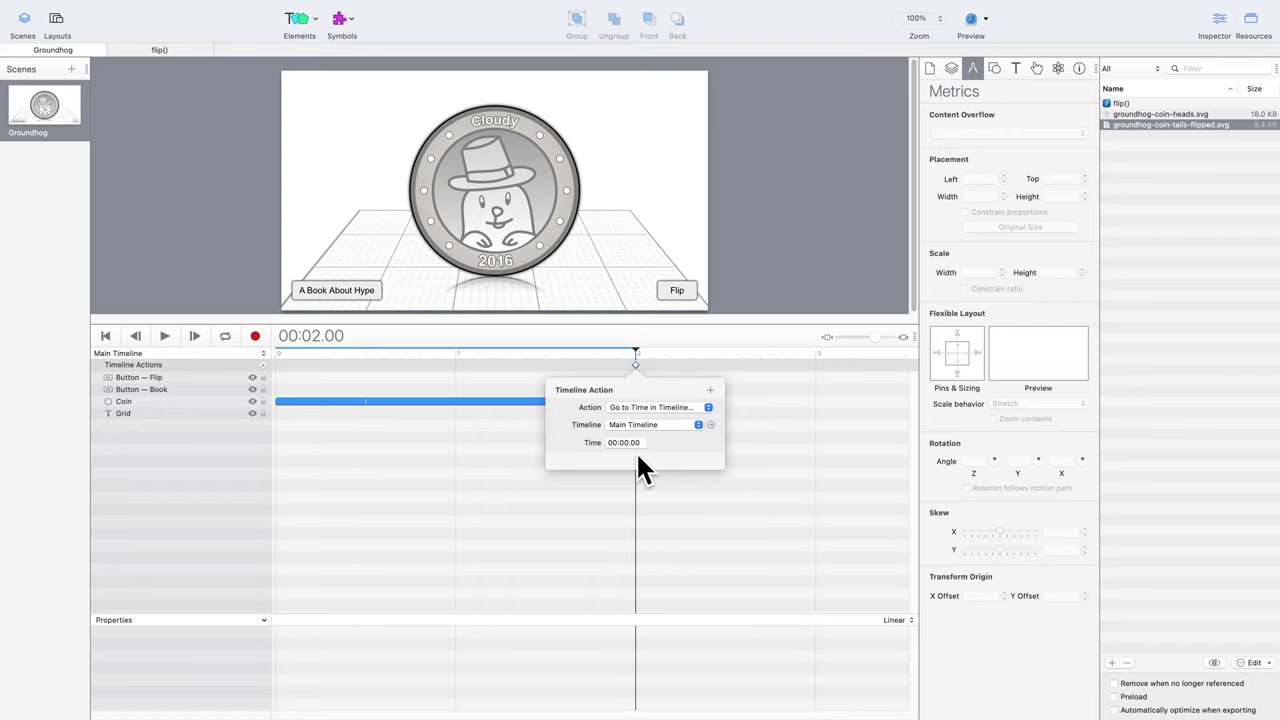
left_click(543, 394)
left_click(538, 377)
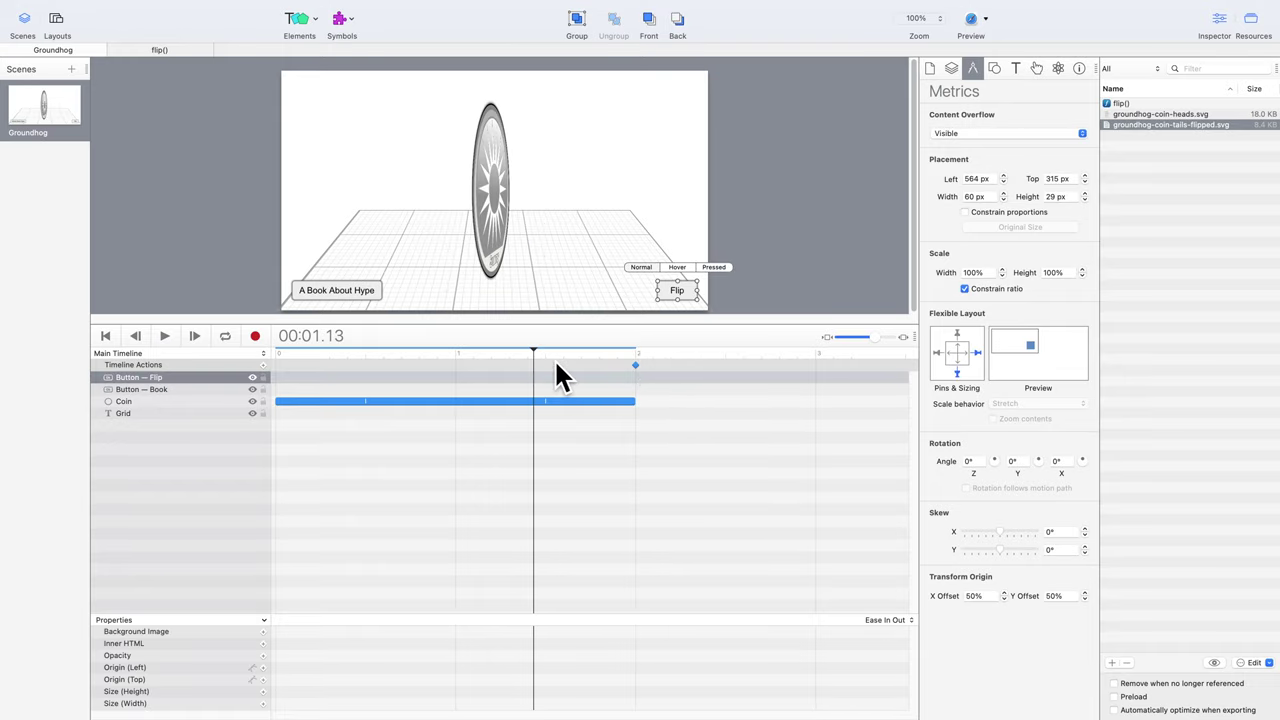
left_click_drag(541, 364, 463, 366)
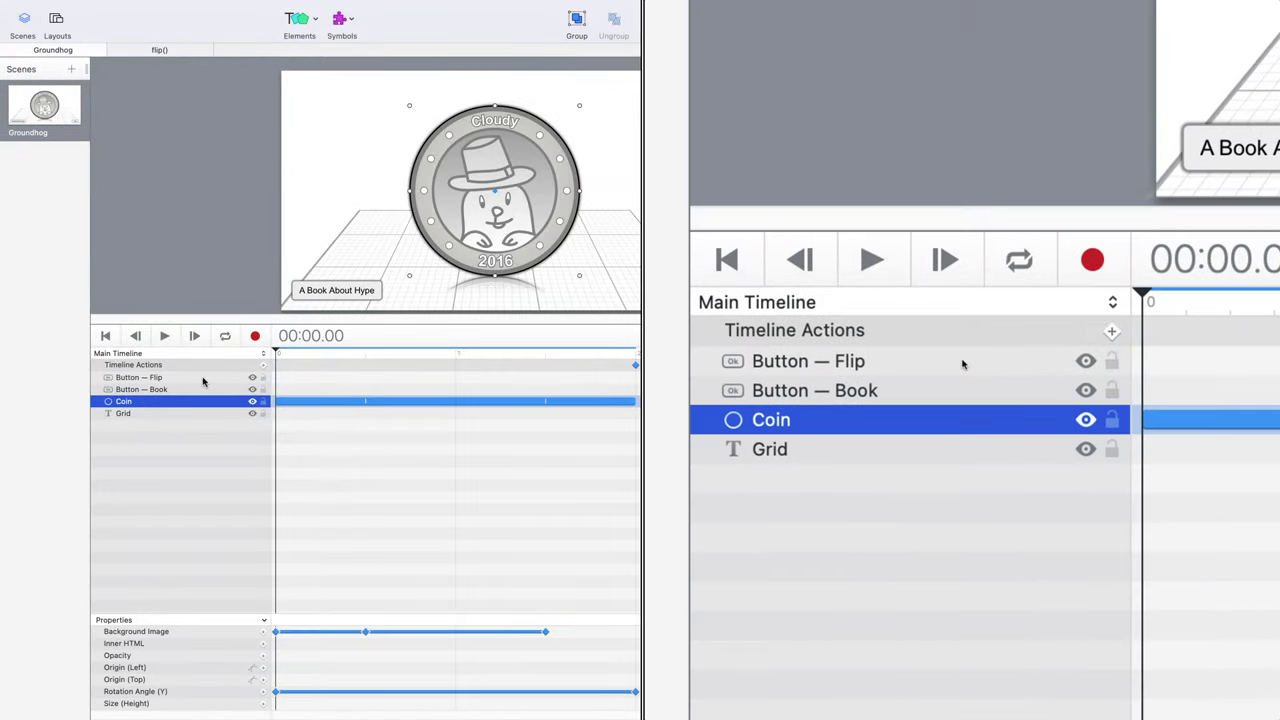
Confirm the button's On Mouse Click action starts the Flip timeline.
left_click(190, 355)
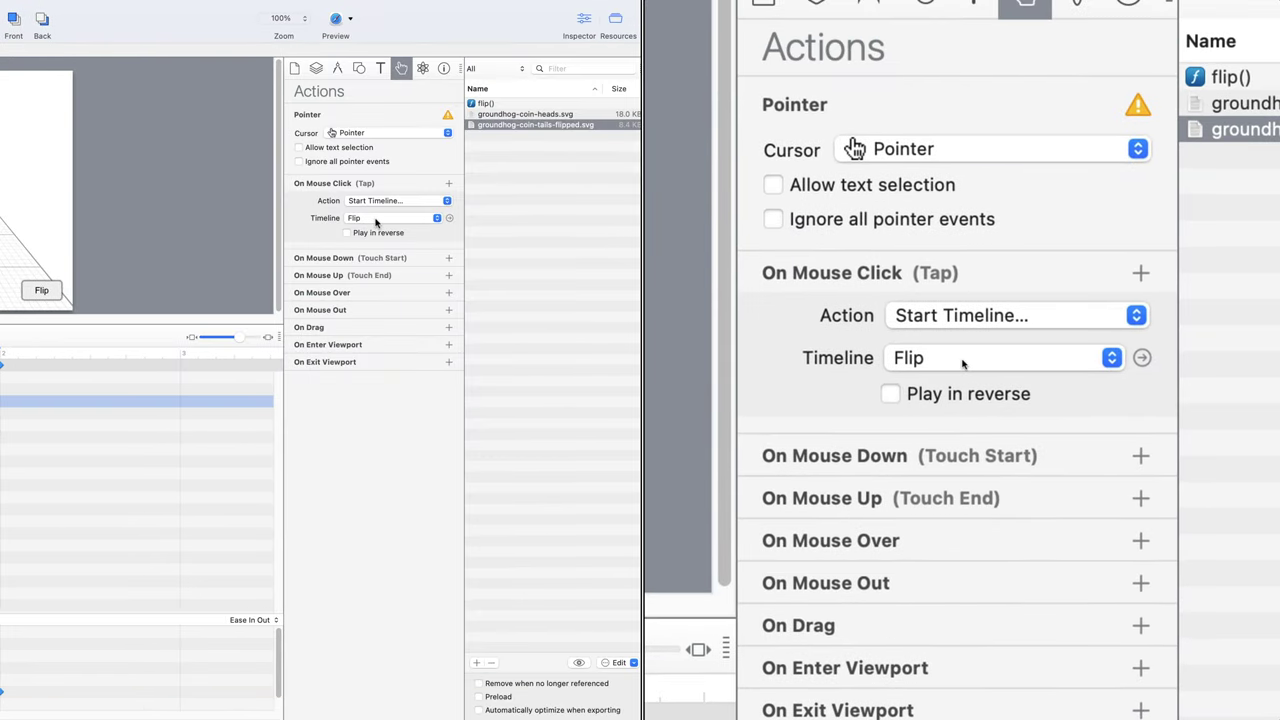
left_click(377, 221)
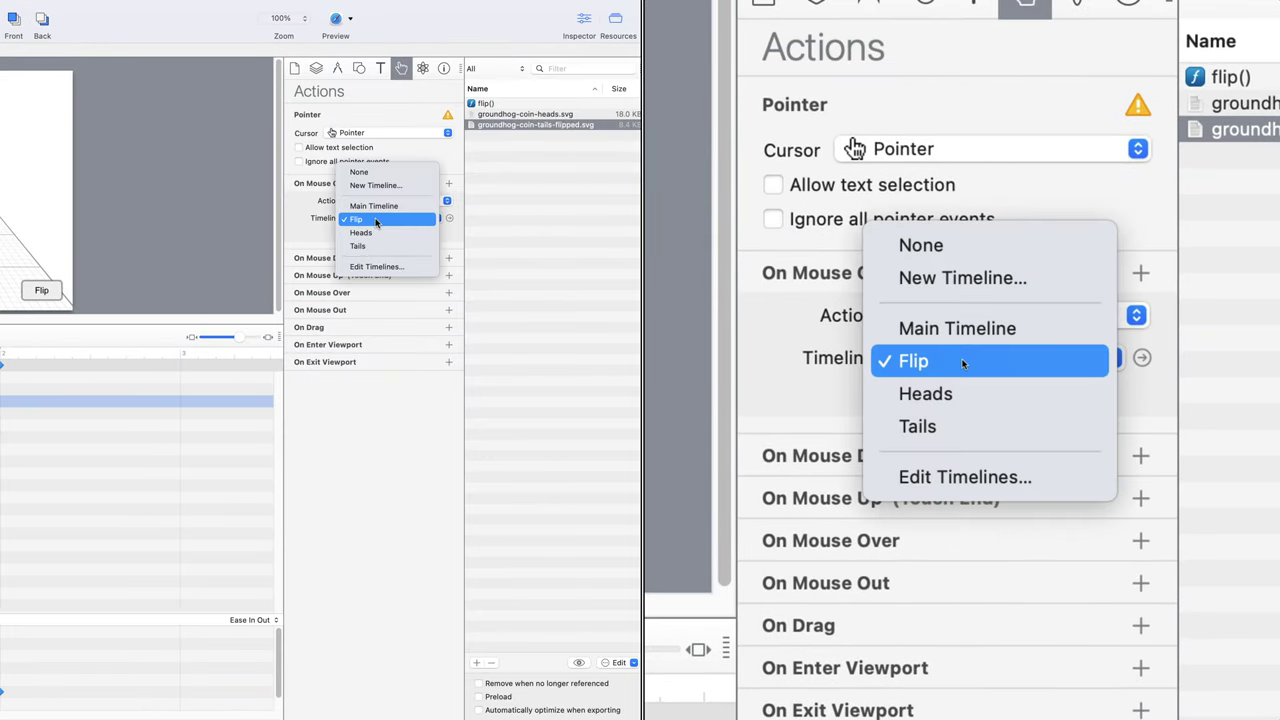
left_click(377, 221)
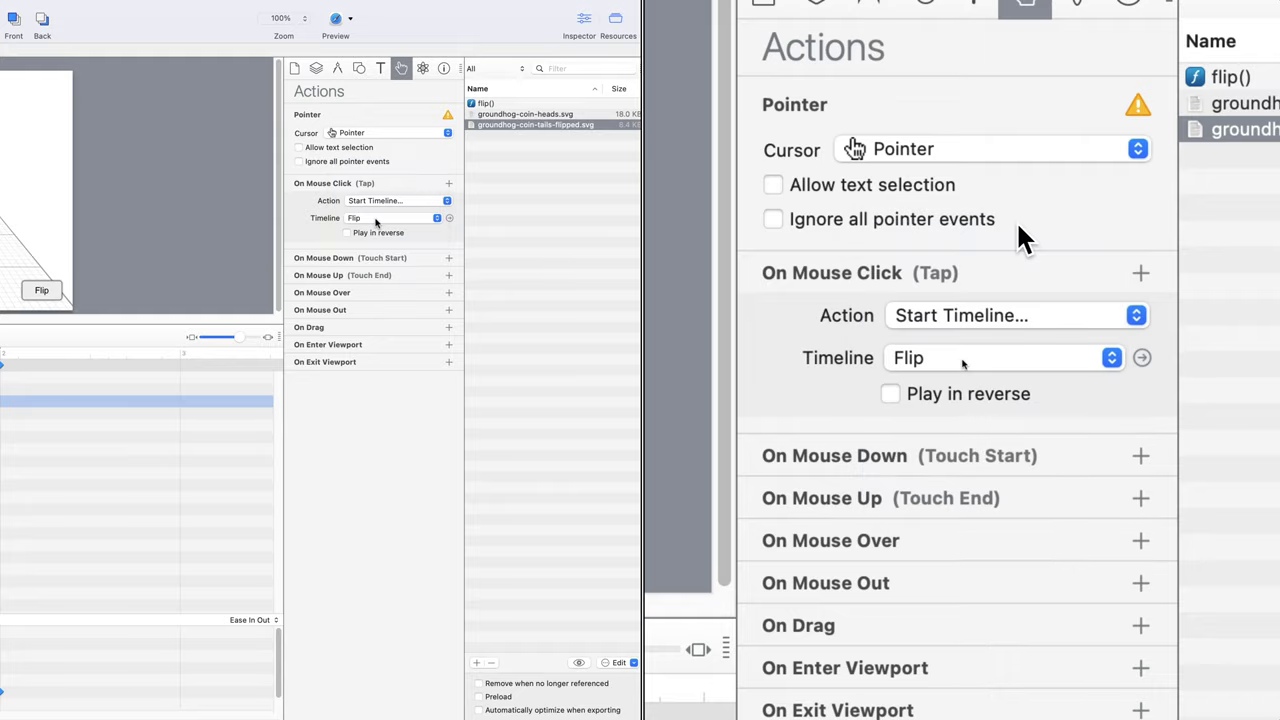
left_click(378, 203)
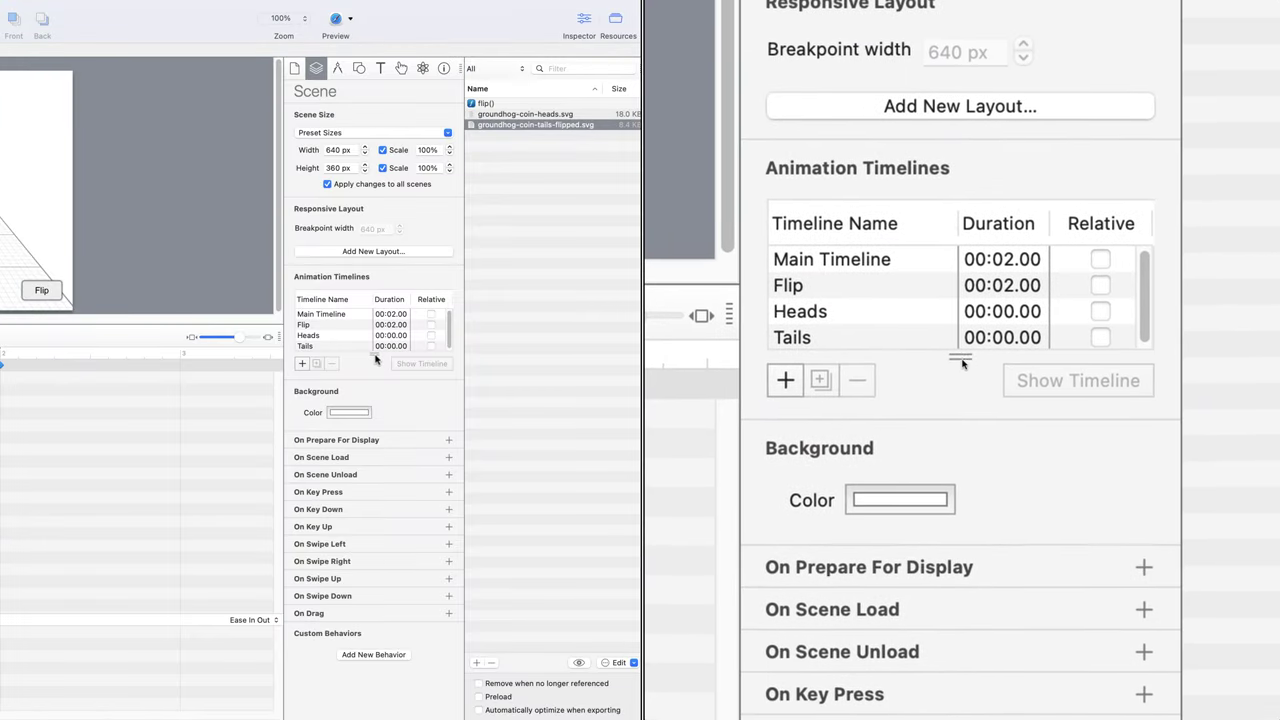
Enlarge the timelines list and select Main Timeline, Flip, Heads and Tails in turn.
left_click_drag(375, 358, 375, 370)
left_click(355, 316)
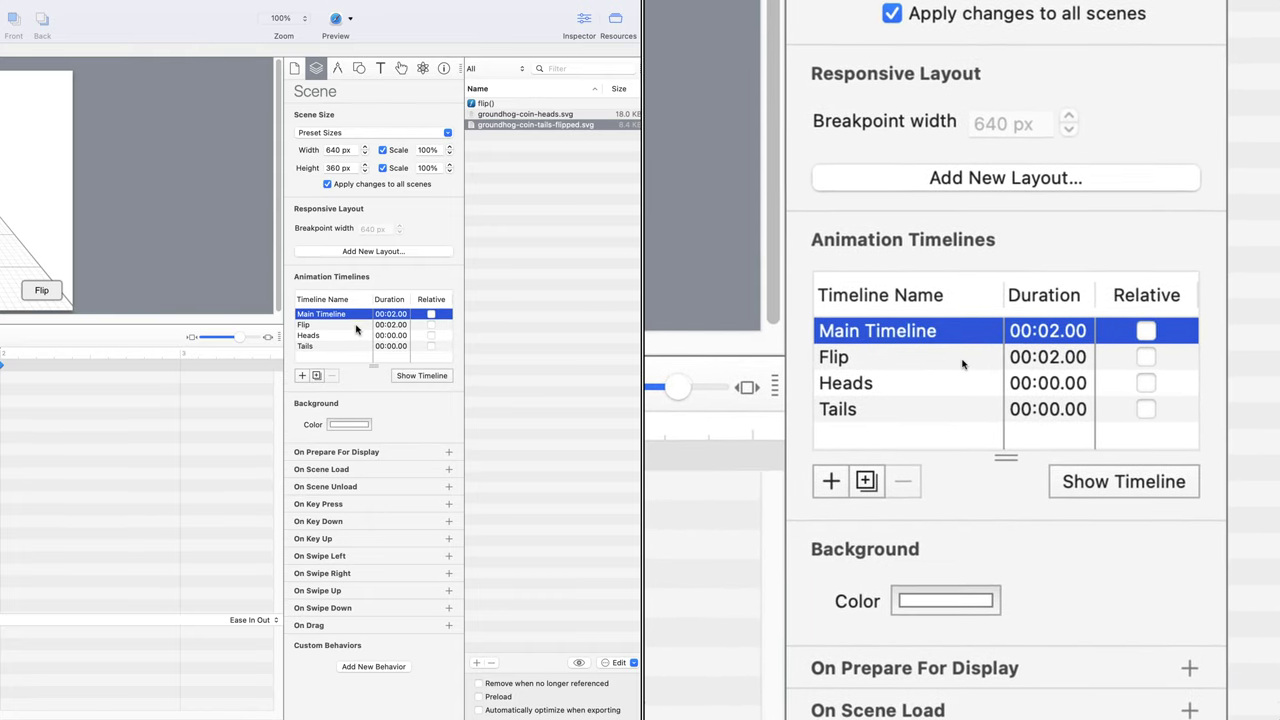
left_click(355, 326)
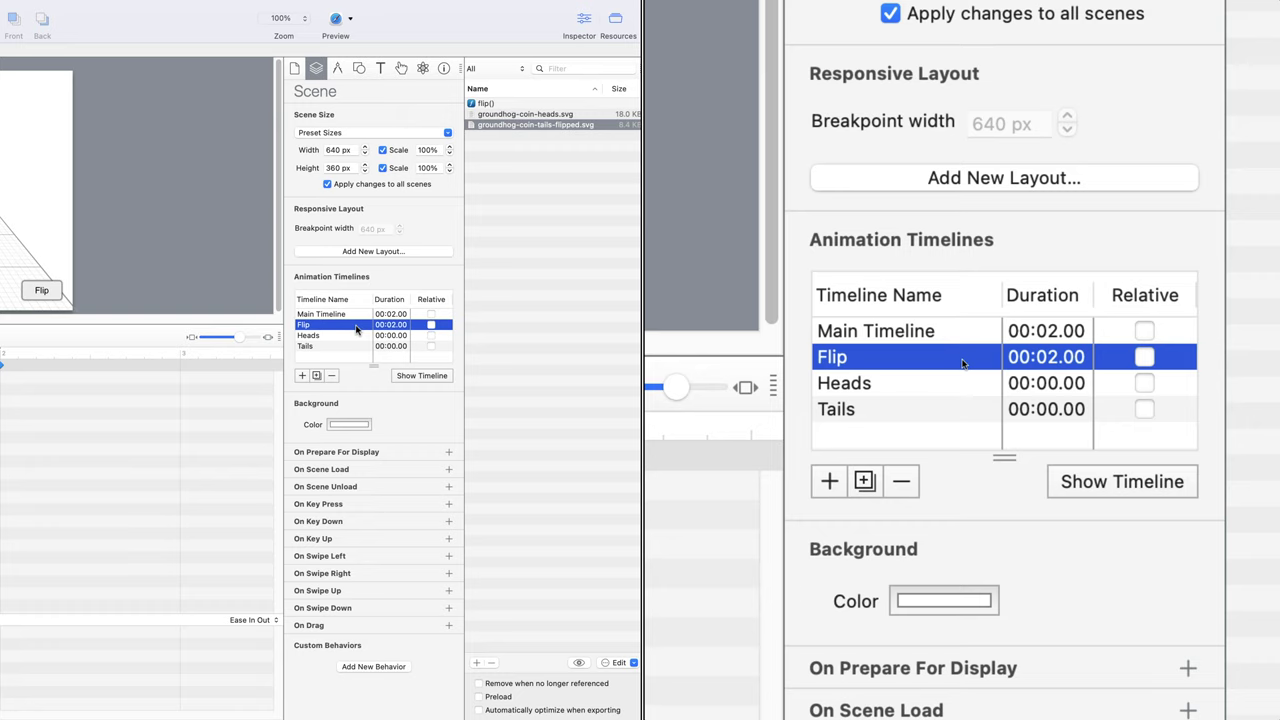
left_click(357, 336)
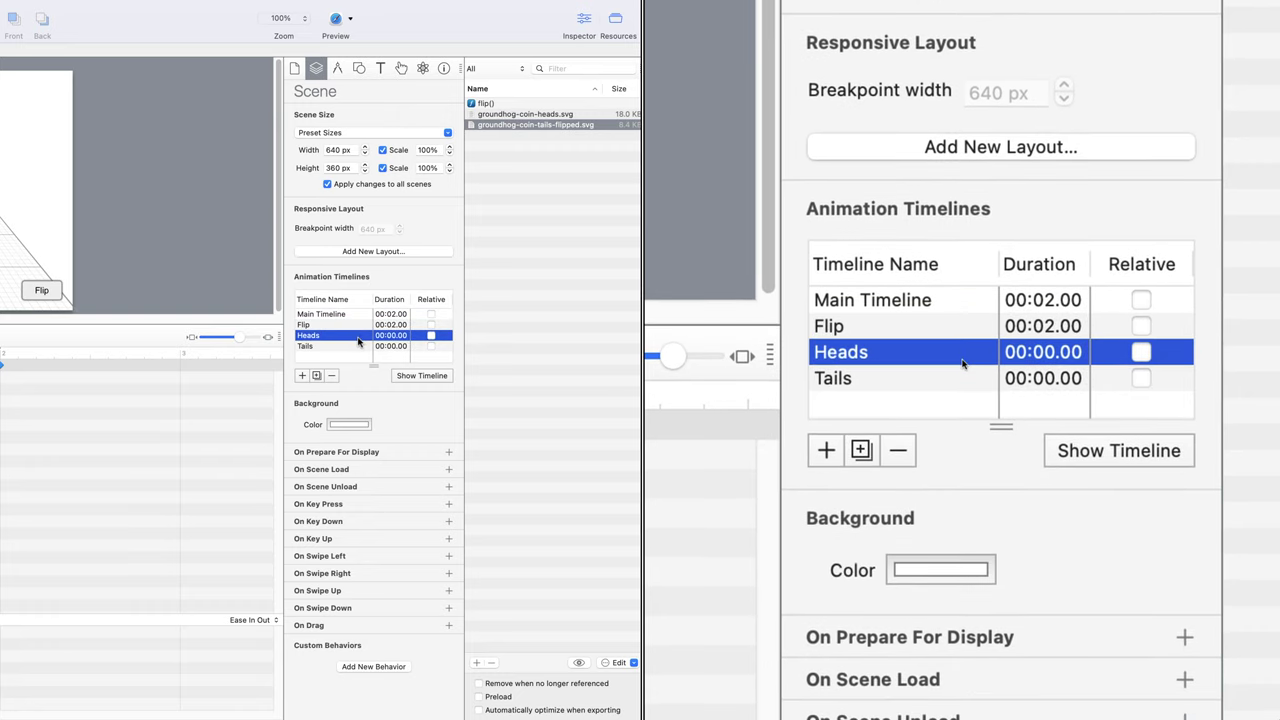
left_click(357, 346)
left_click(190, 354)
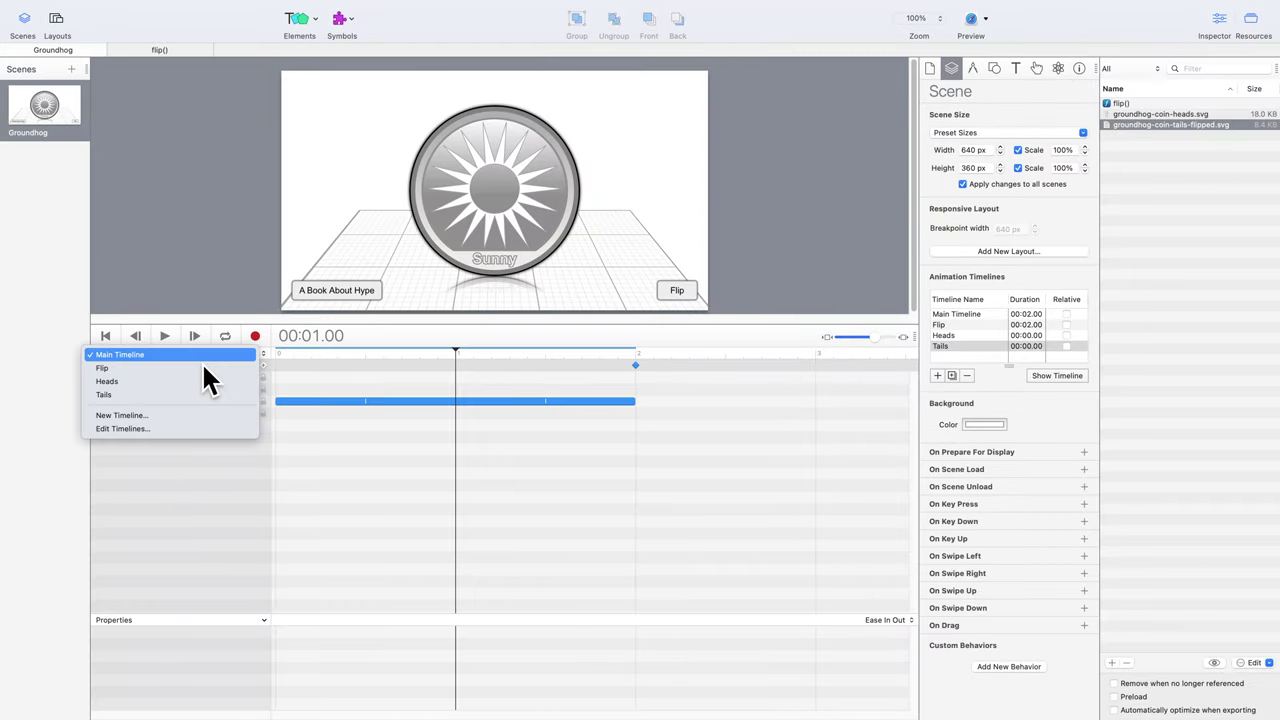
left_click(201, 358)
left_click_drag(426, 359, 279, 362)
left_click(264, 365)
left_click(315, 407)
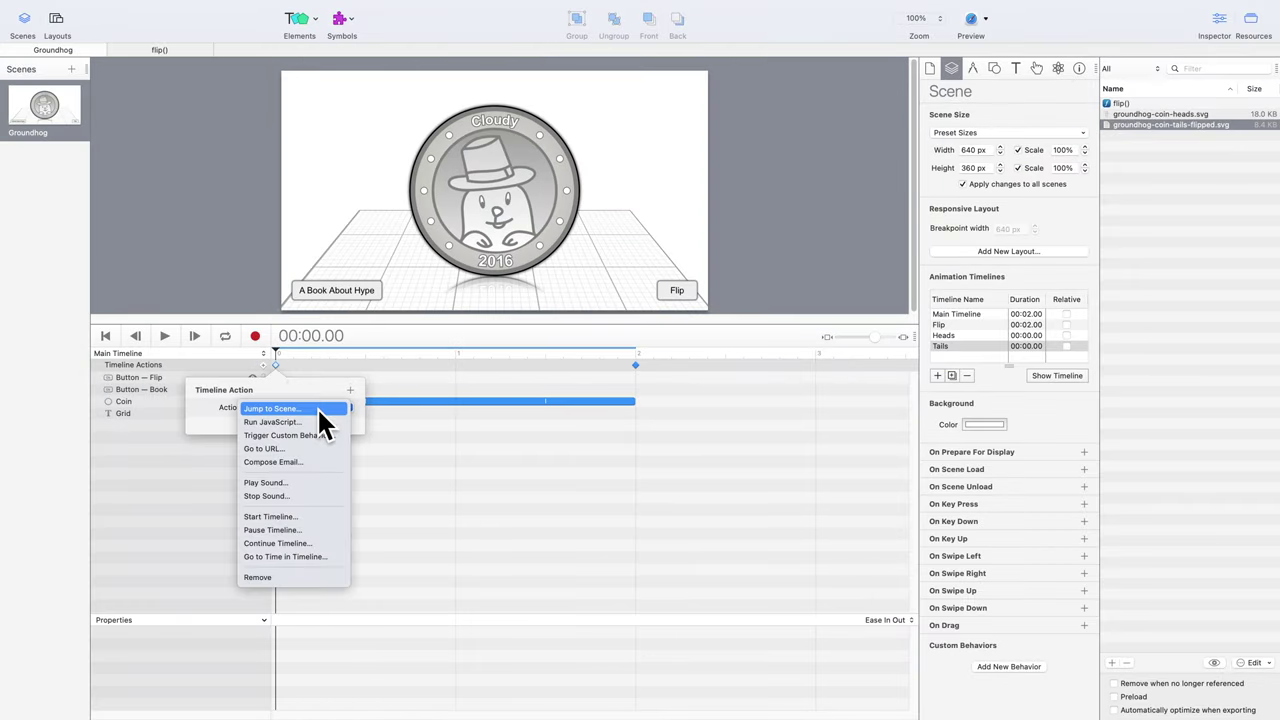
left_click(394, 543)
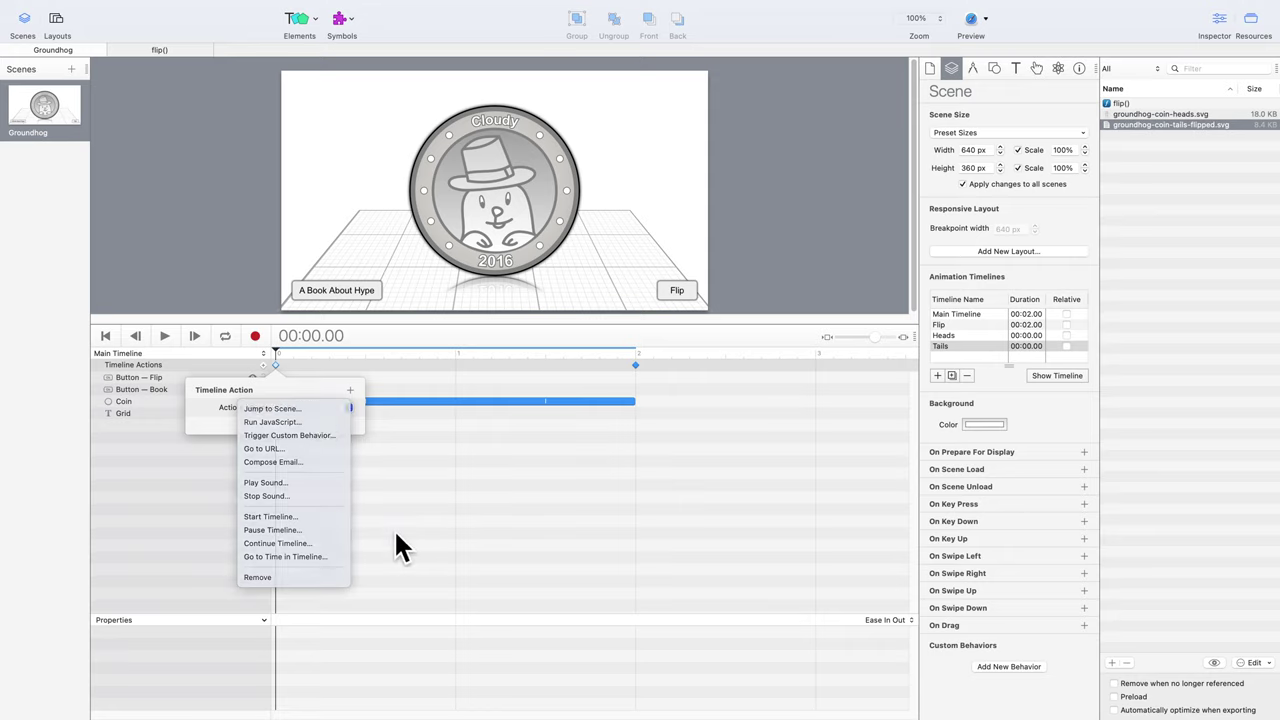
left_click(281, 365)
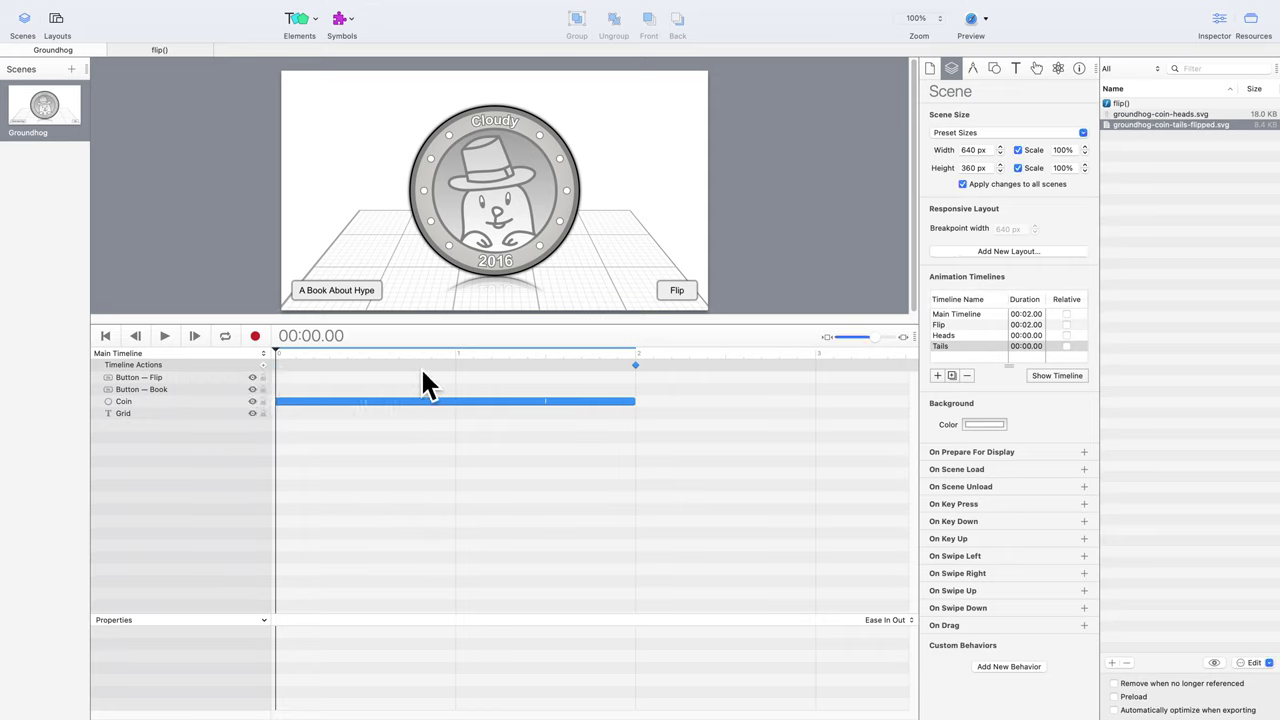
left_click(636, 366)
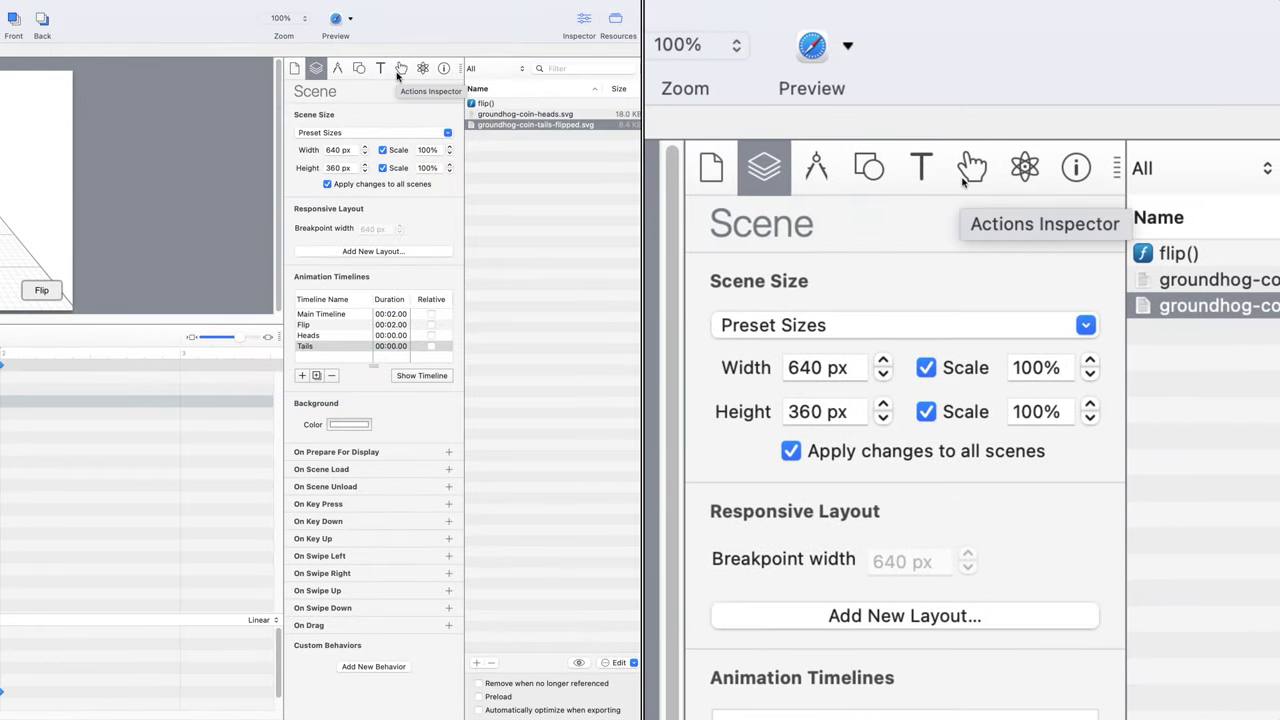
left_click(400, 72)
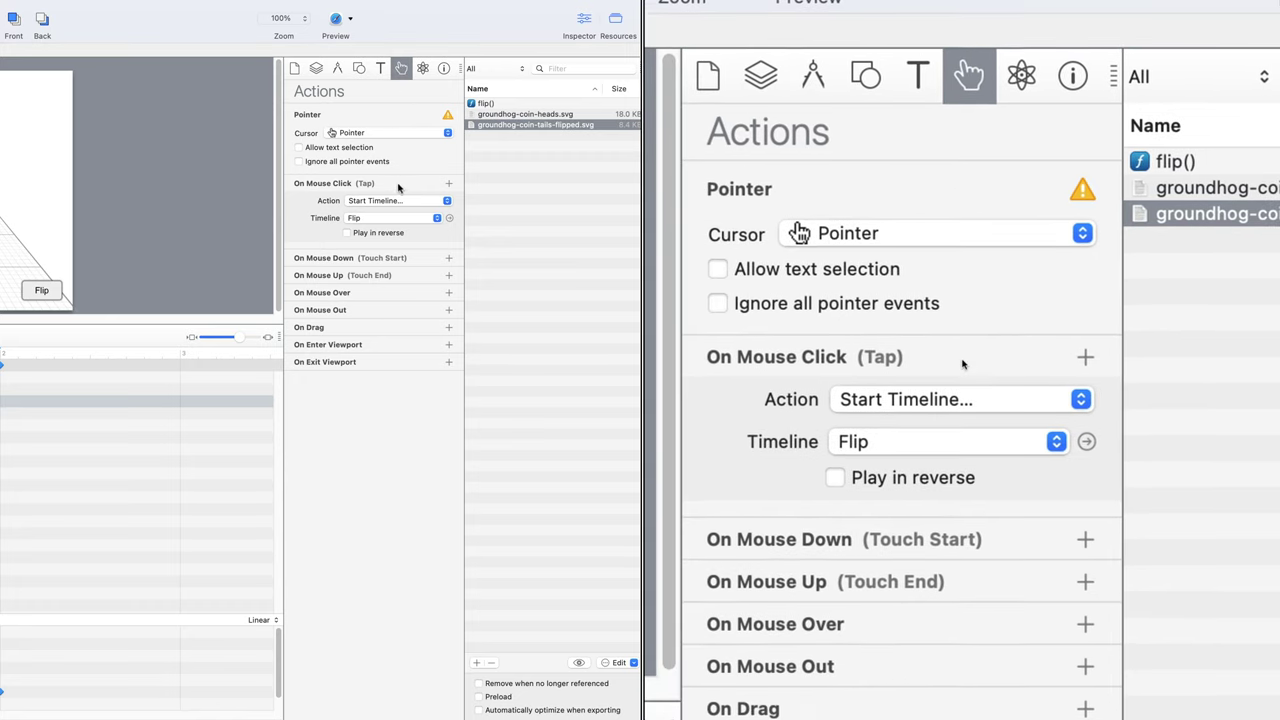
left_click(400, 201)
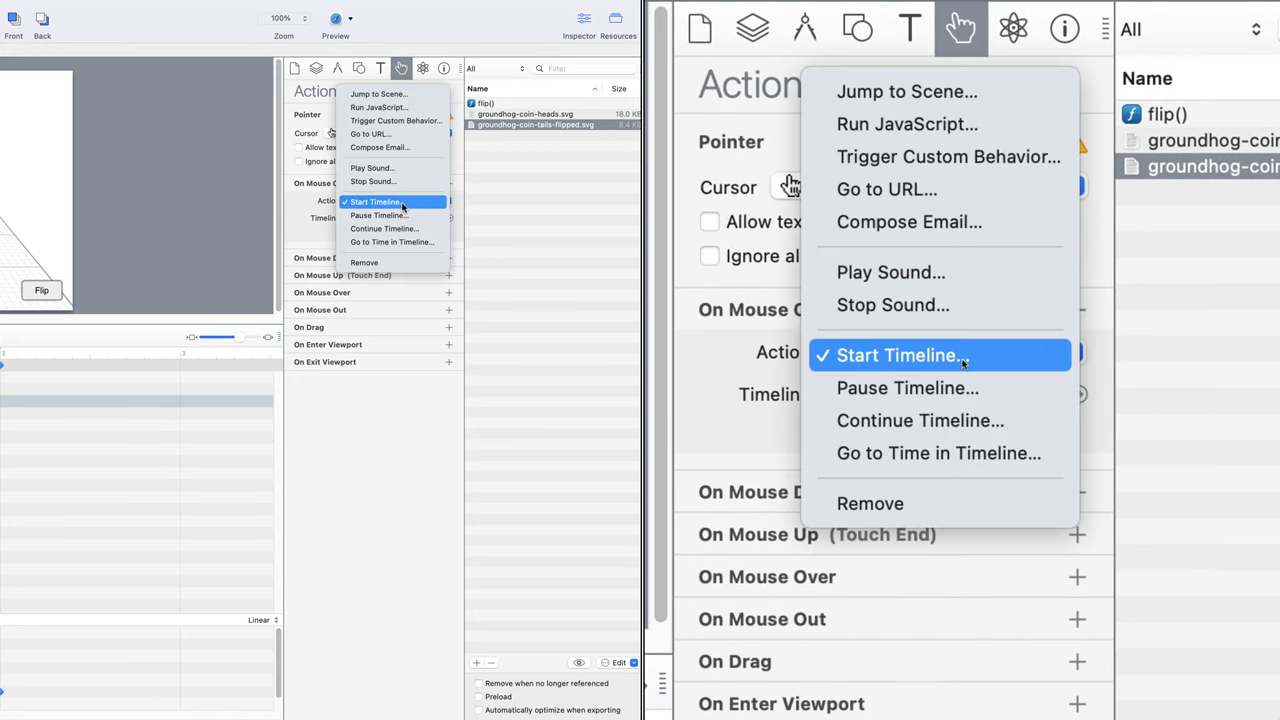
left_click(402, 204)
left_click(402, 217)
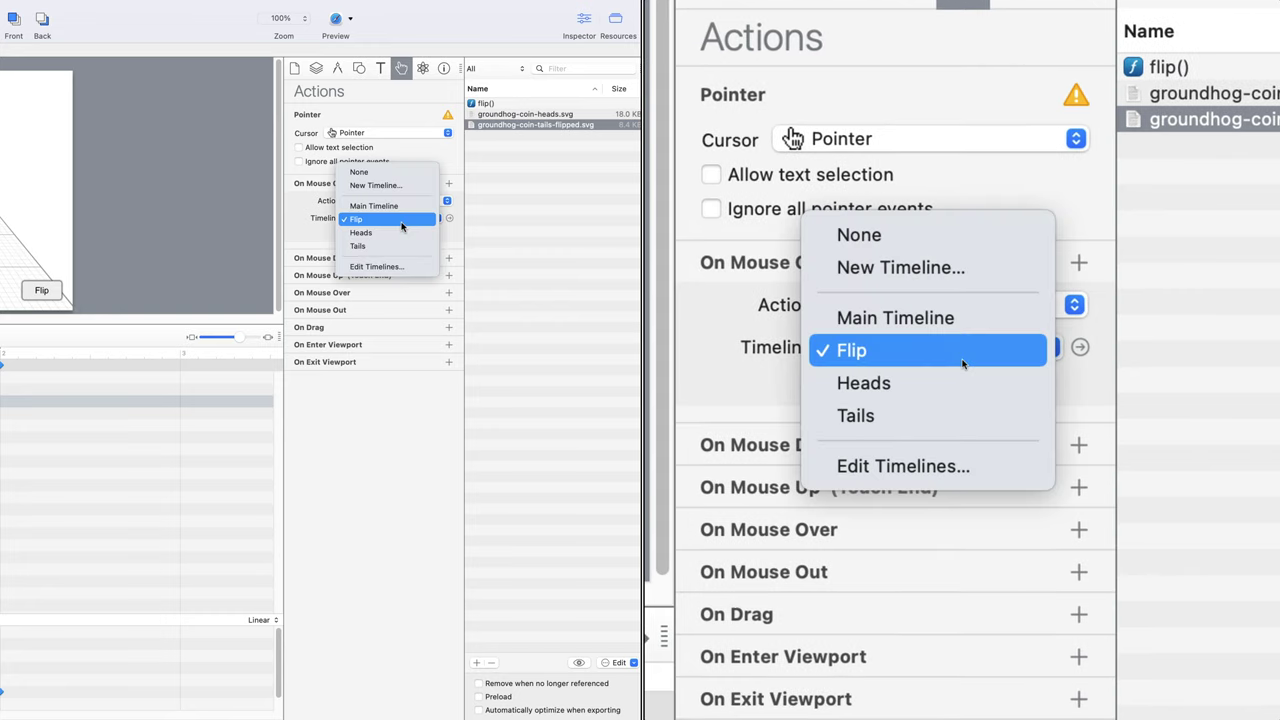
left_click(402, 227)
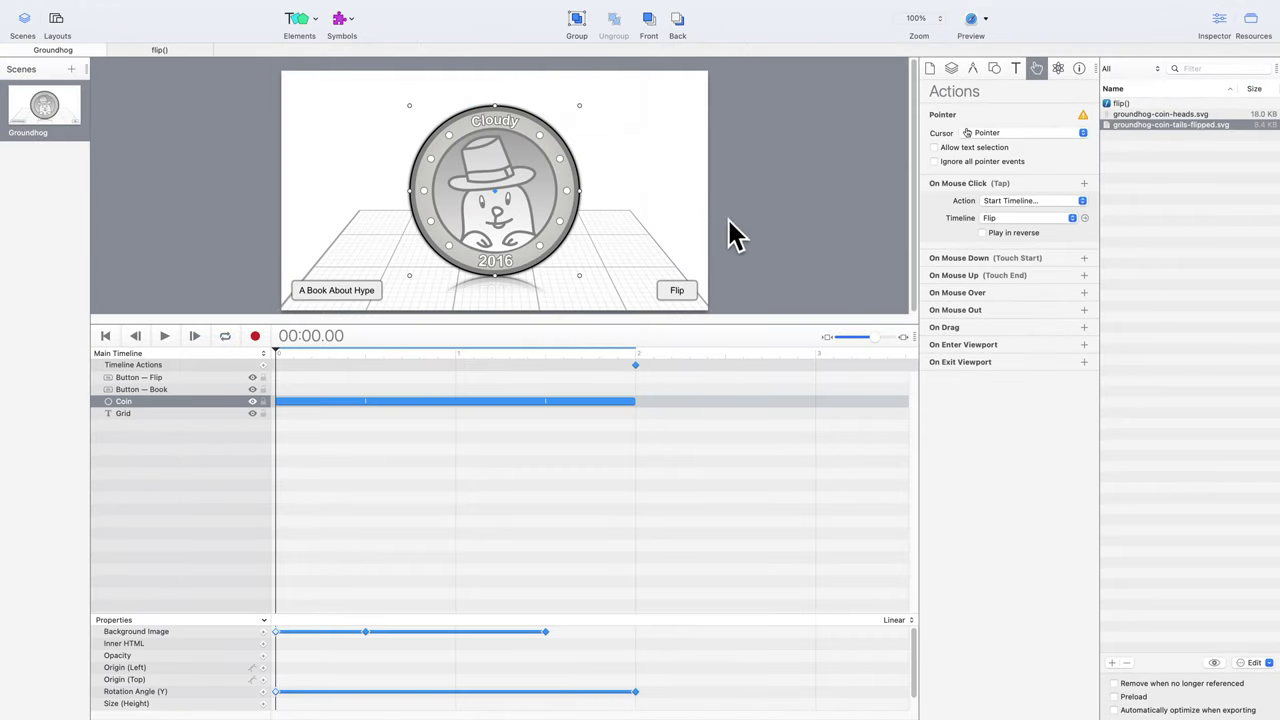
left_click(689, 293)
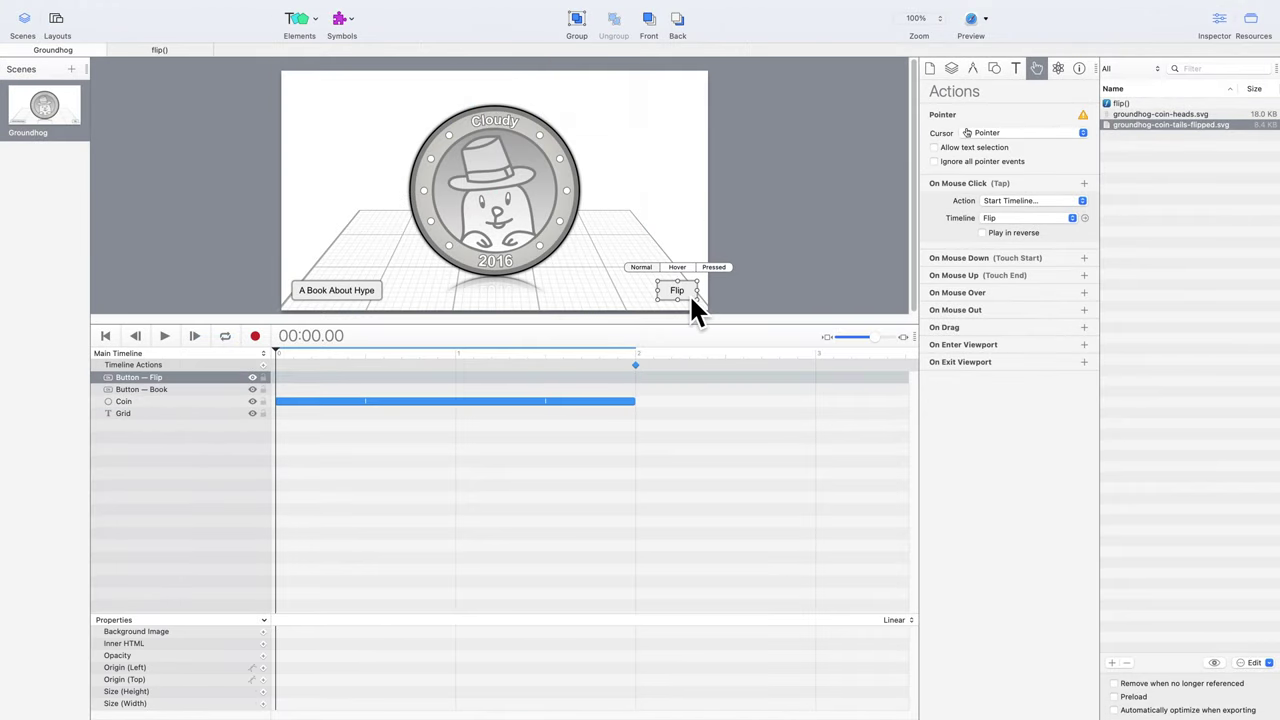
left_click(372, 295)
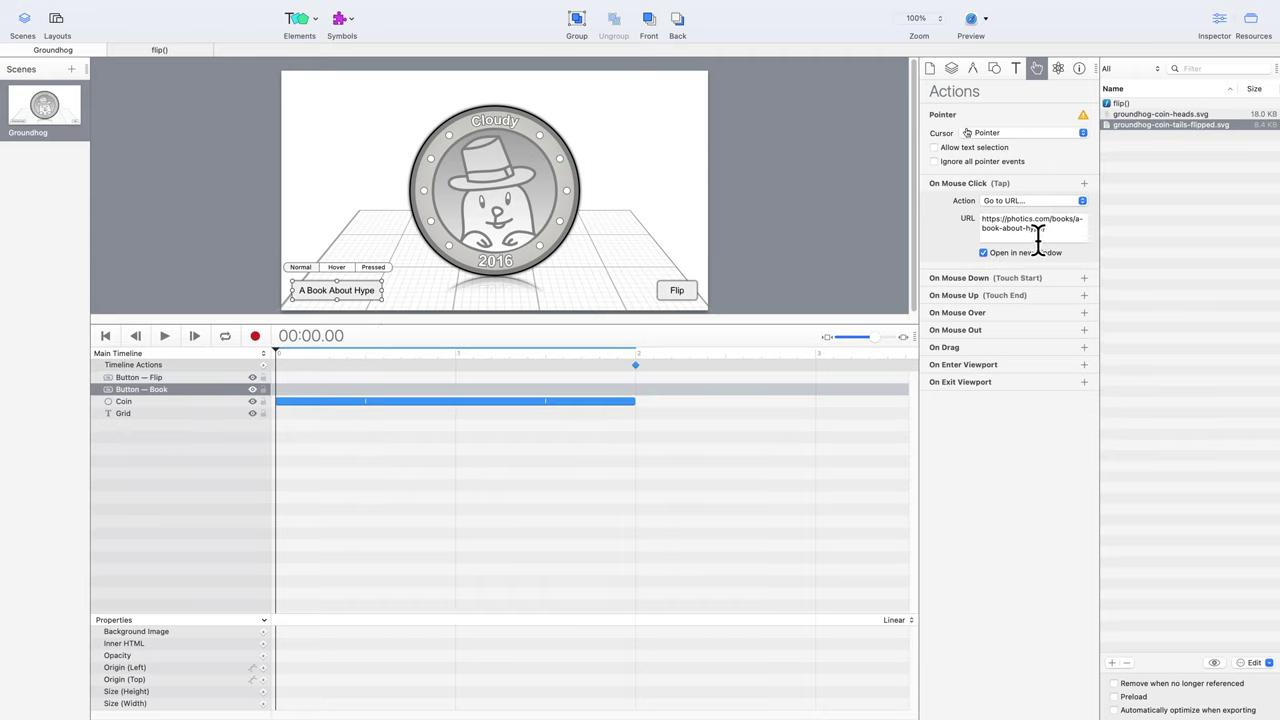
left_click(867, 258)
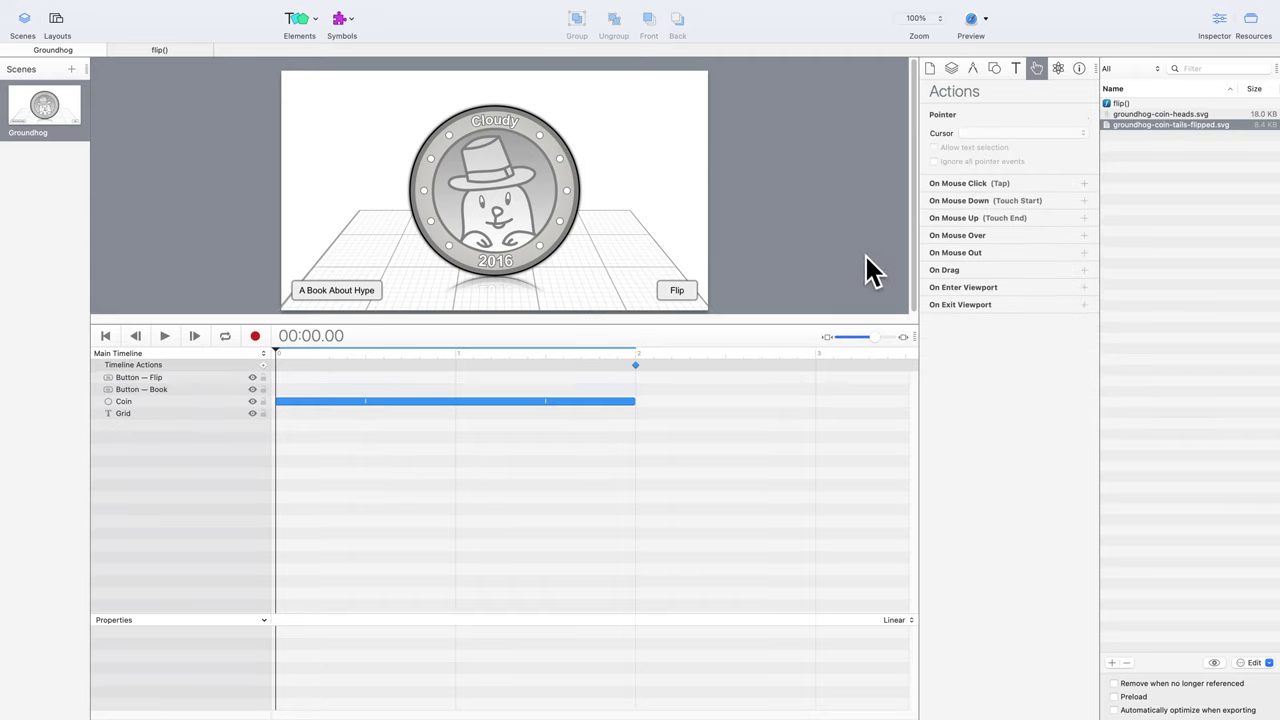
Switch to the Flip timeline, preview it, and open its Timeline Action at 1 second.
left_click(183, 356)
left_click(179, 370)
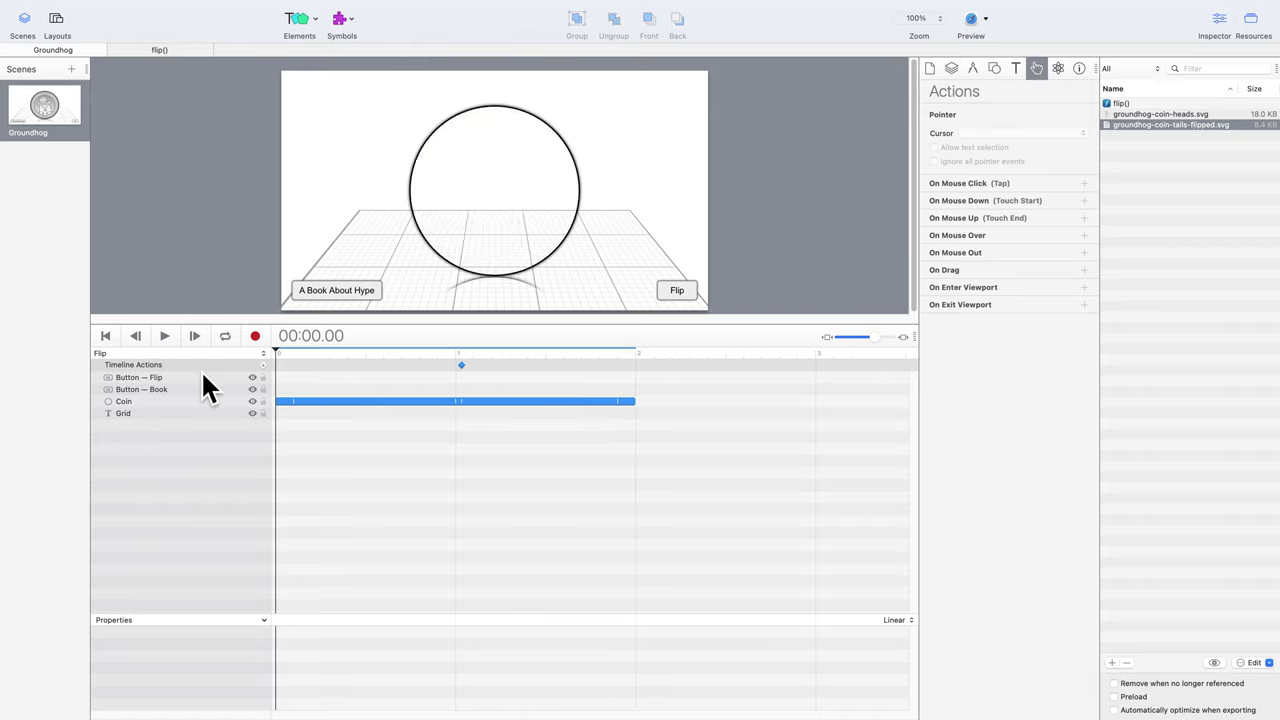
left_click_drag(279, 353, 388, 362)
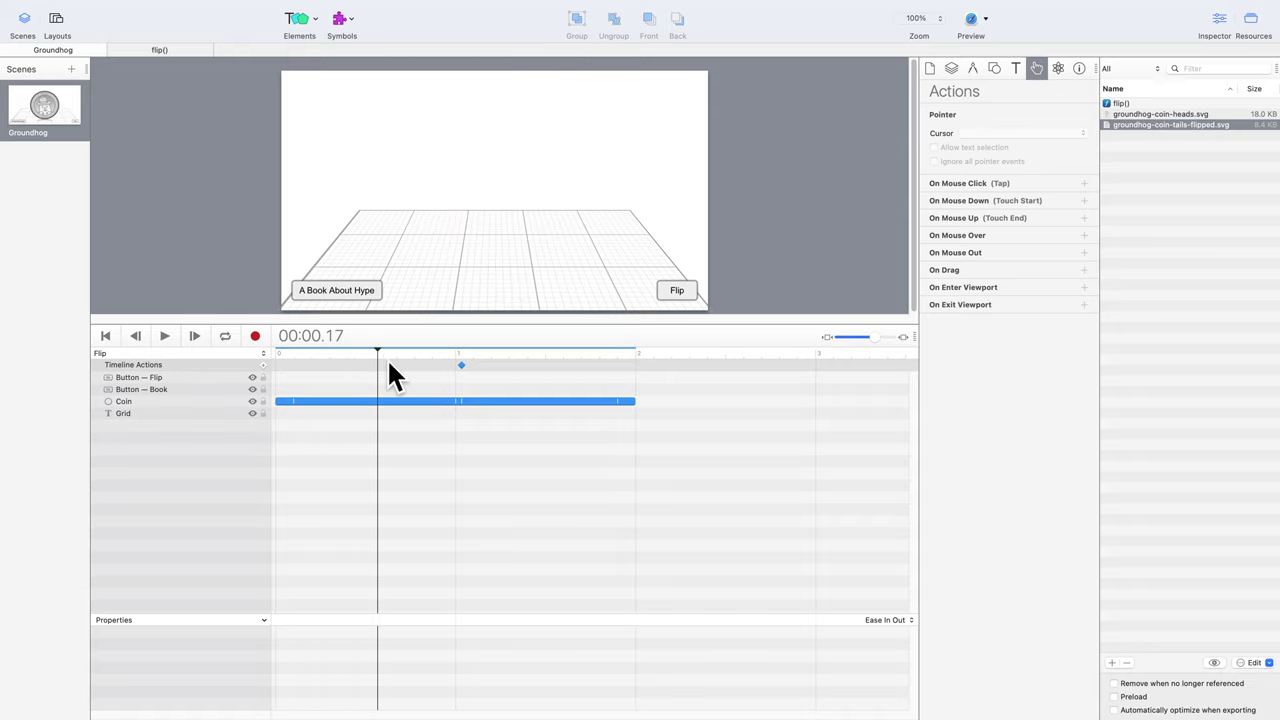
double_click(467, 370)
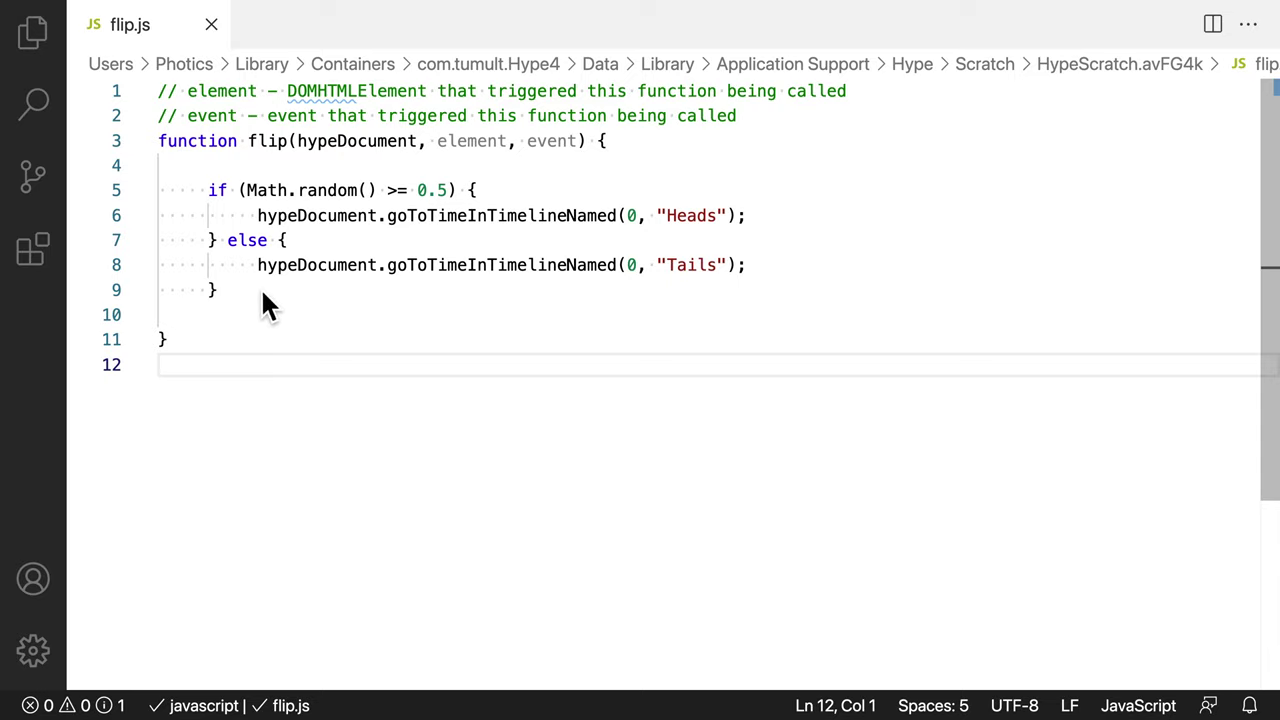
Add a script below the h1 line that sets the heading's innerText to Math.random().
left_click_drag(205, 192, 379, 207)
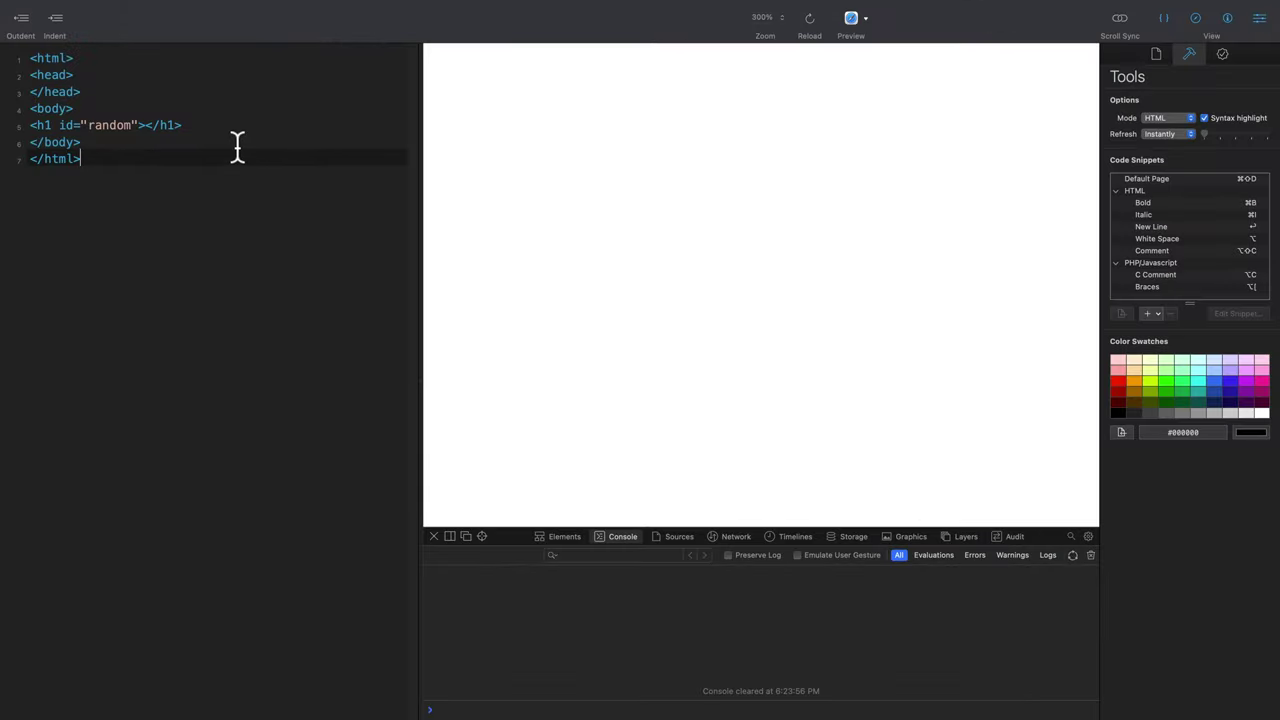
left_click(237, 130)
key("Return")
type("<script> document.getElementById(\"random\").innerText = Math.random(); </script>")
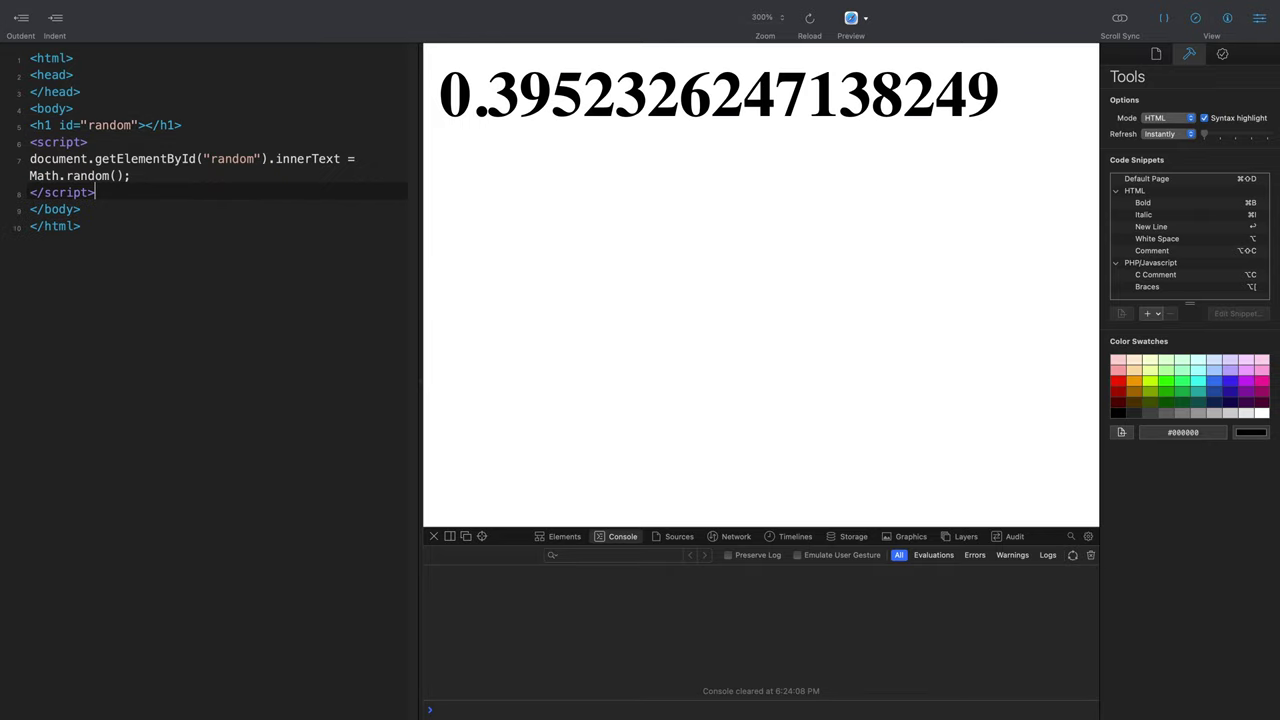
Reload the Whisk preview ten times, getting a new random number between 0 and 1 each time.
left_click(817, 24)
left_click(817, 24)
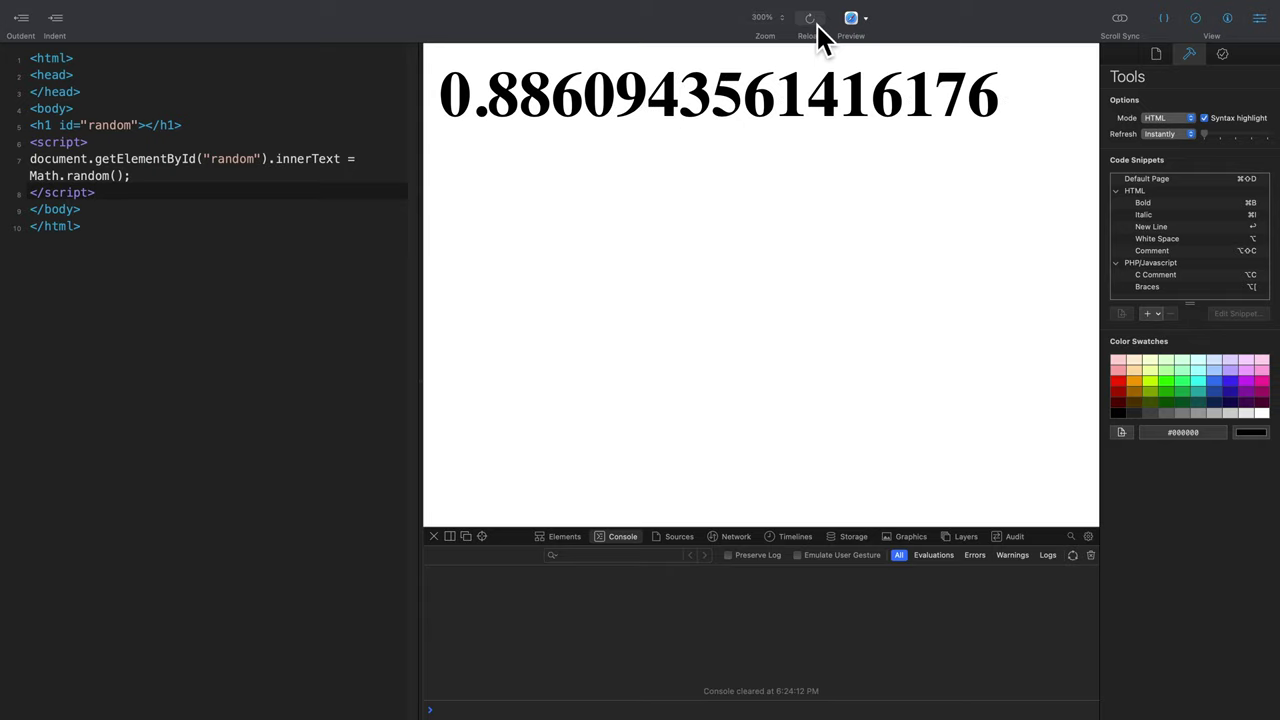
left_click(817, 24)
left_click(817, 24)
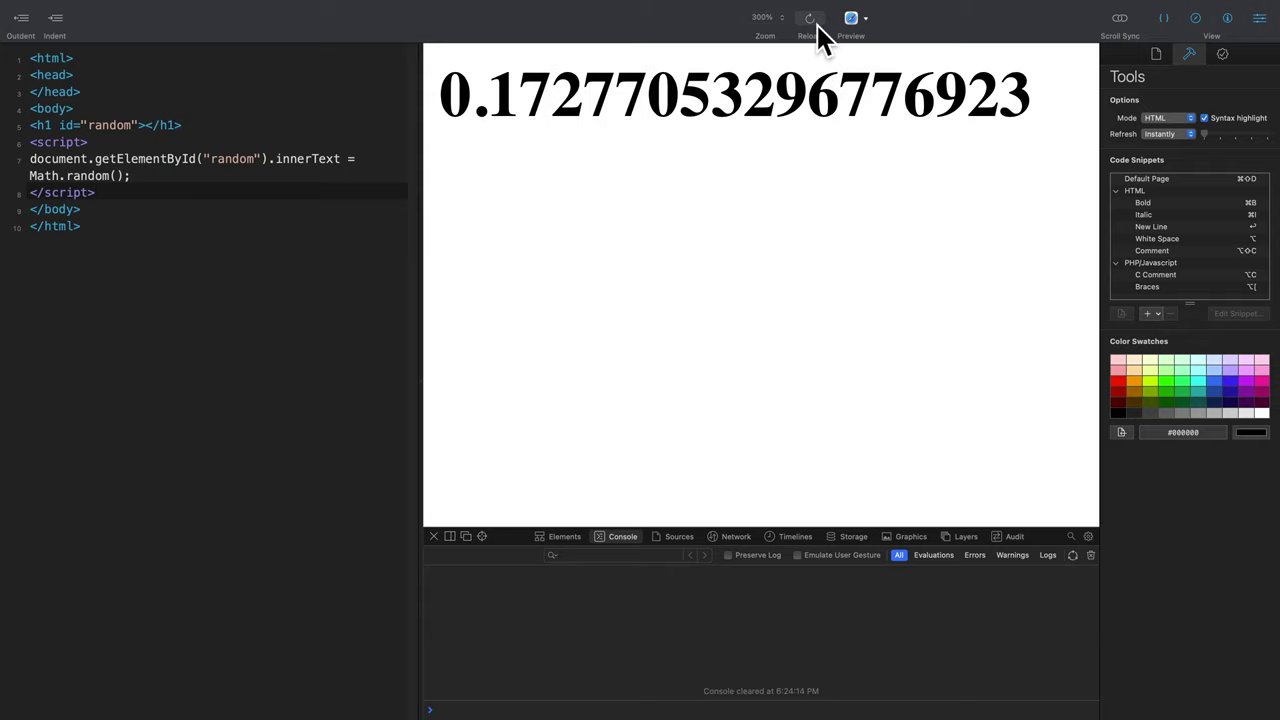
left_click(817, 24)
left_click(817, 24)
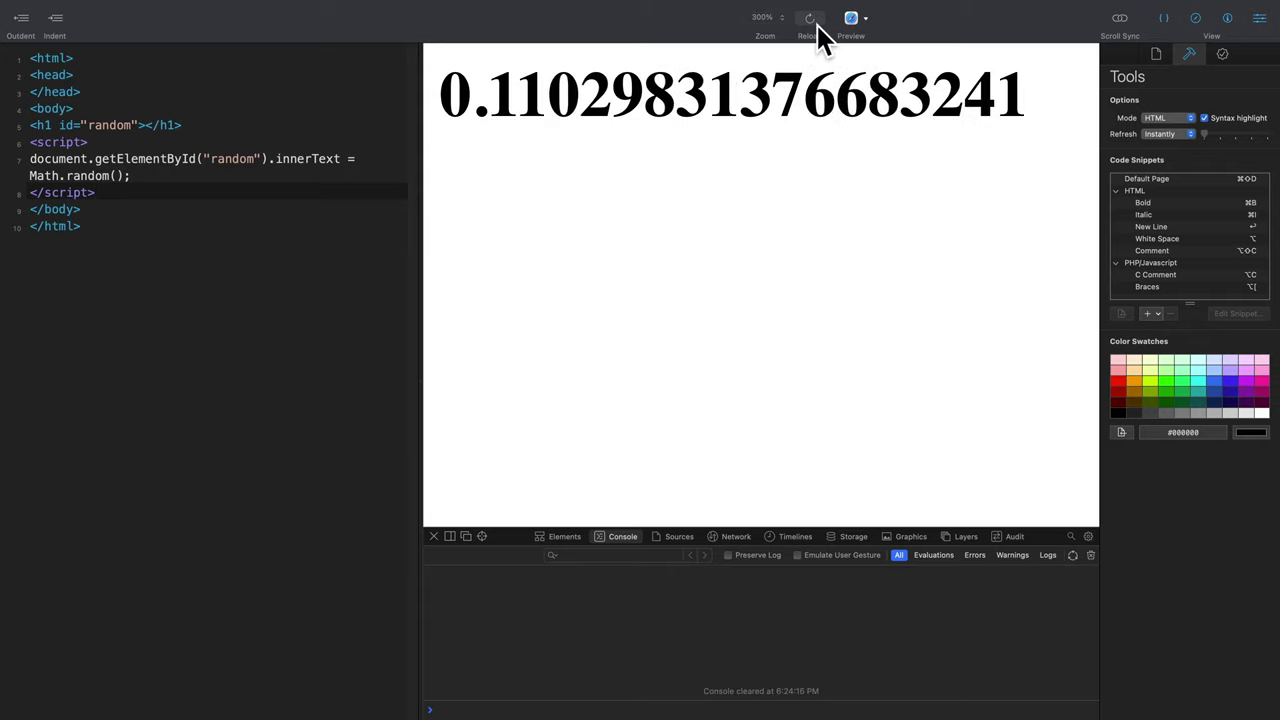
left_click(817, 24)
left_click(817, 24)
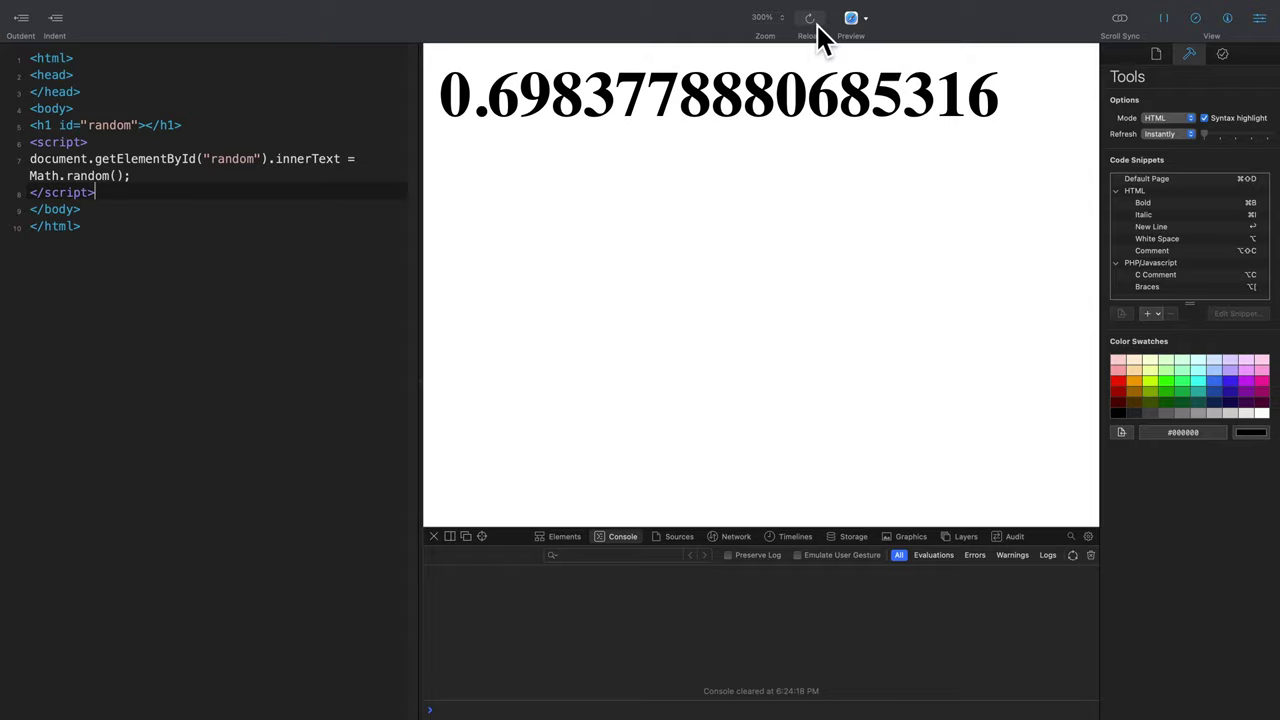
left_click(817, 24)
left_click(817, 24)
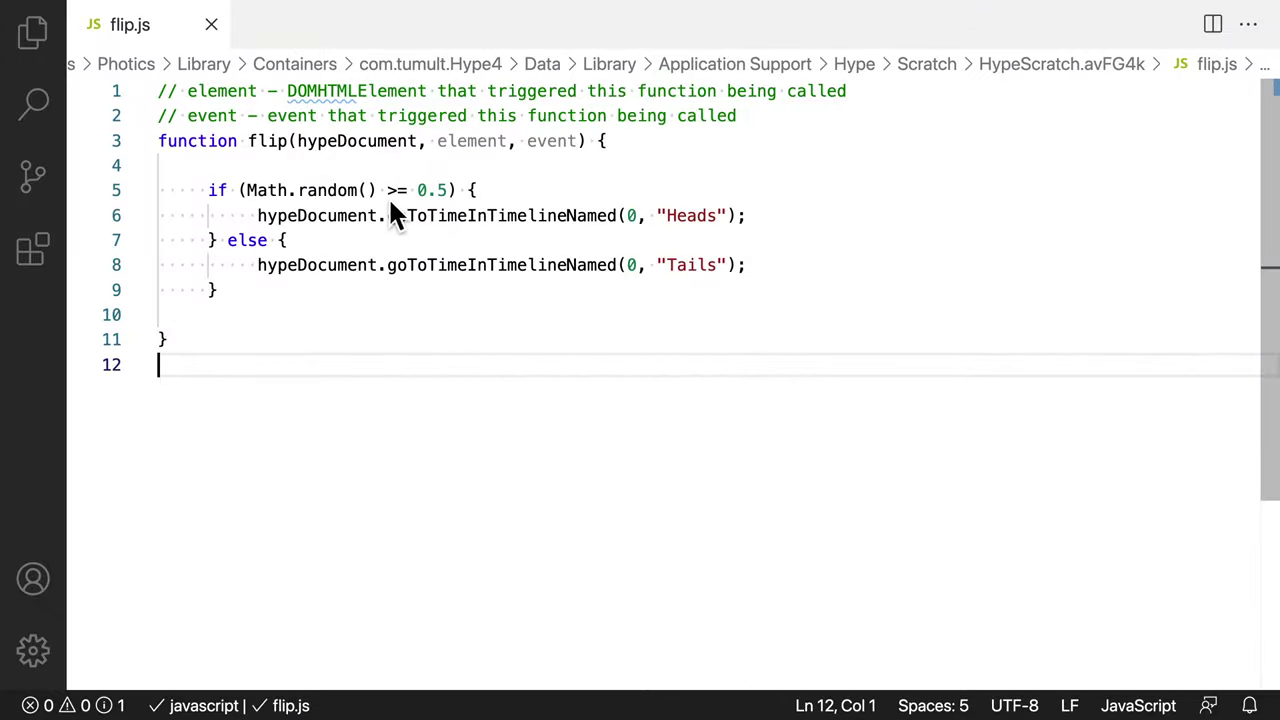
left_click_drag(389, 192, 450, 196)
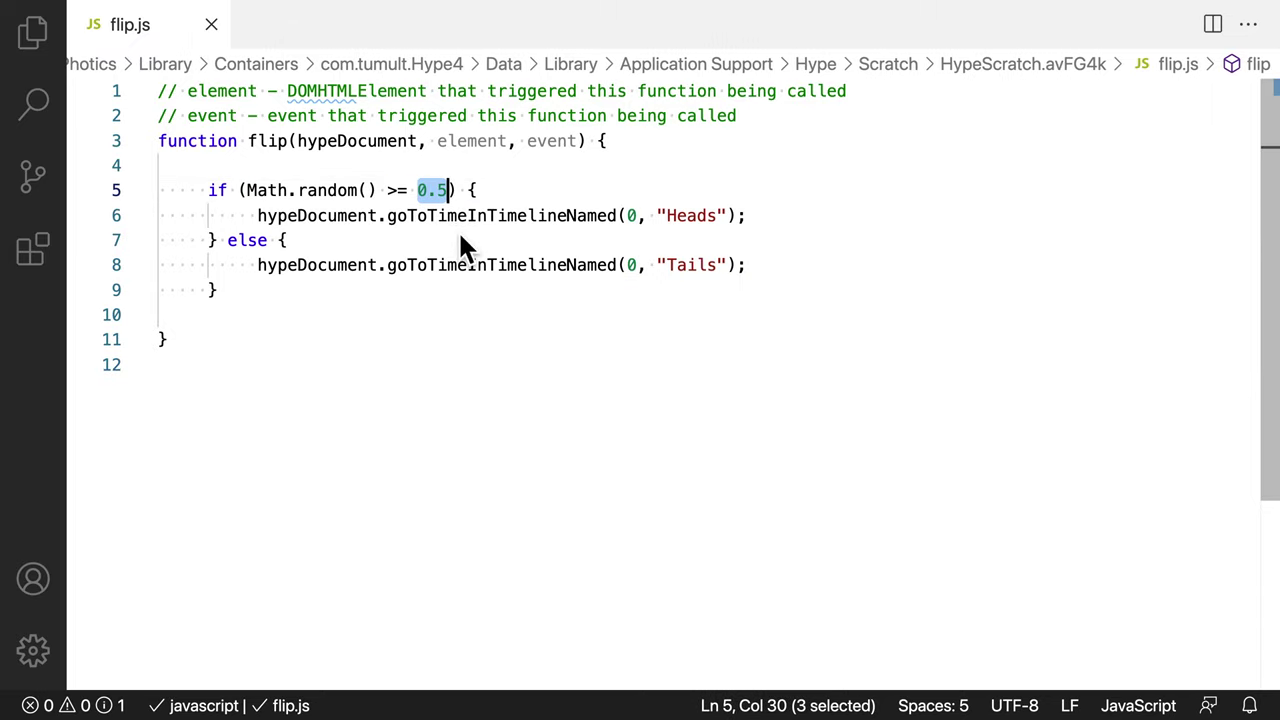
left_click(458, 232)
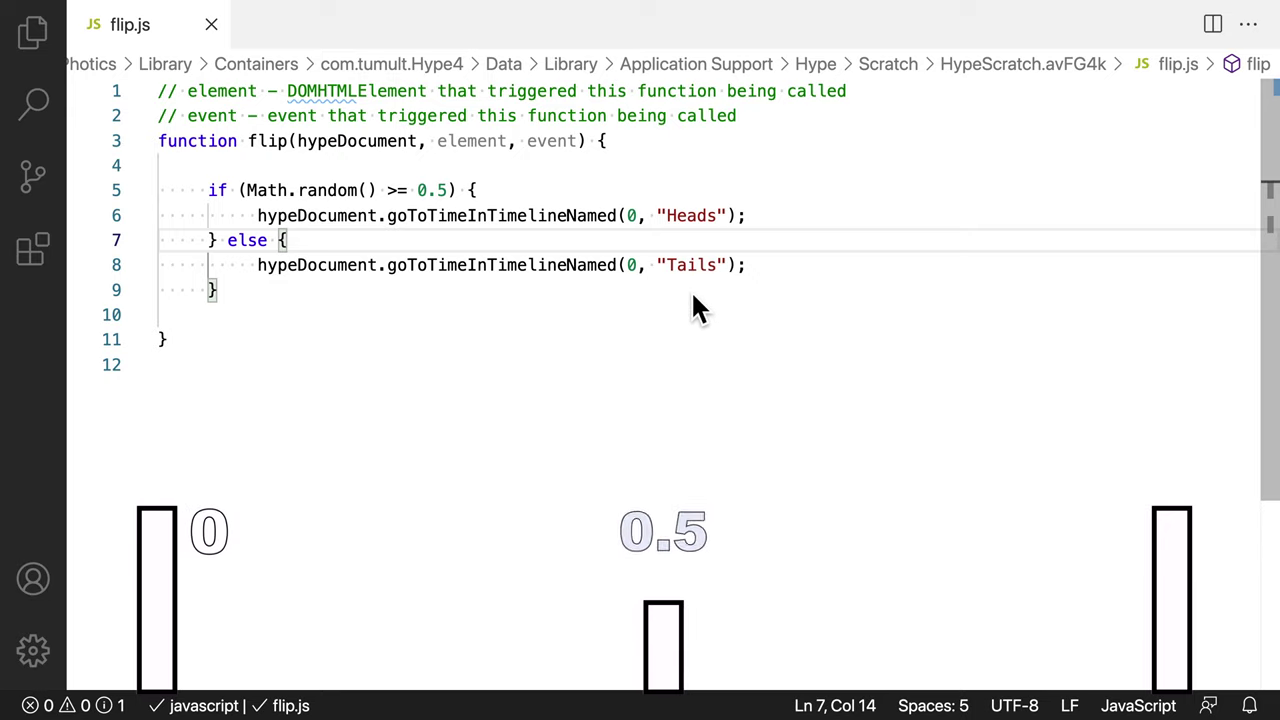
left_click(689, 338)
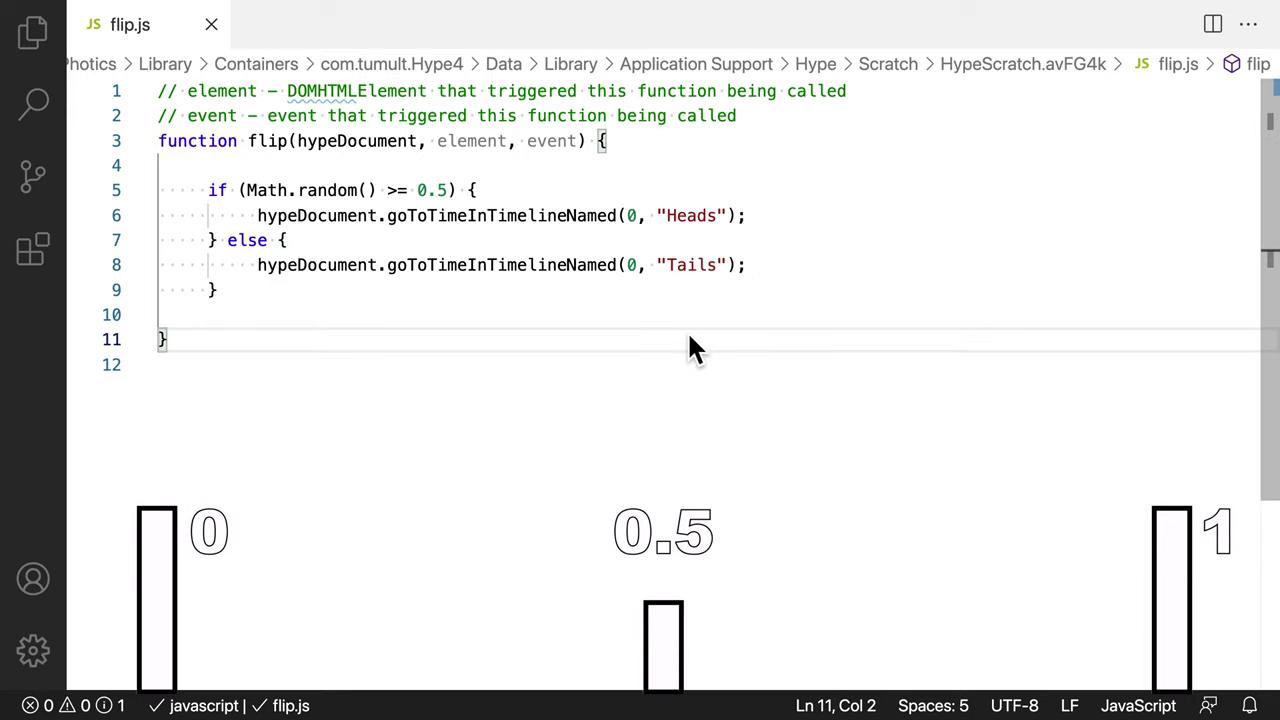
key("Up")
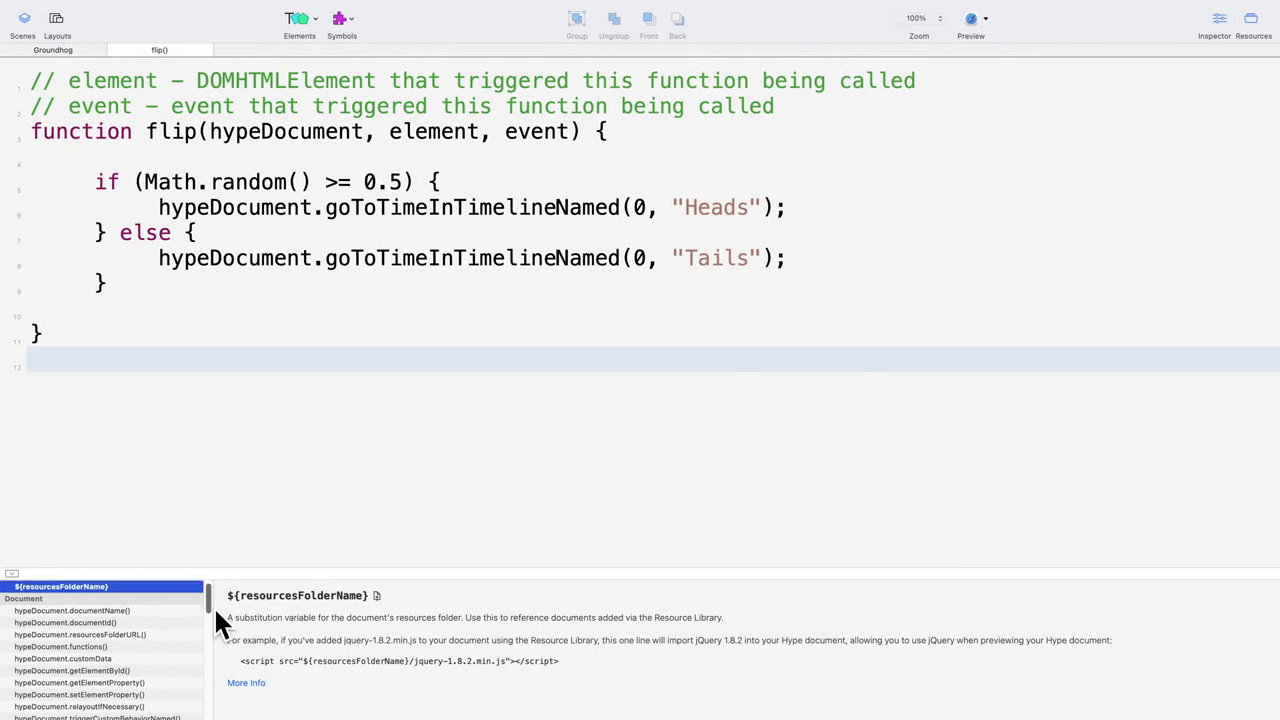
Read the goToTimeInTimelineNamed() docs, highlight line 6's Heads jump, then scrub the Flip timeline.
left_click_drag(215, 612, 220, 672)
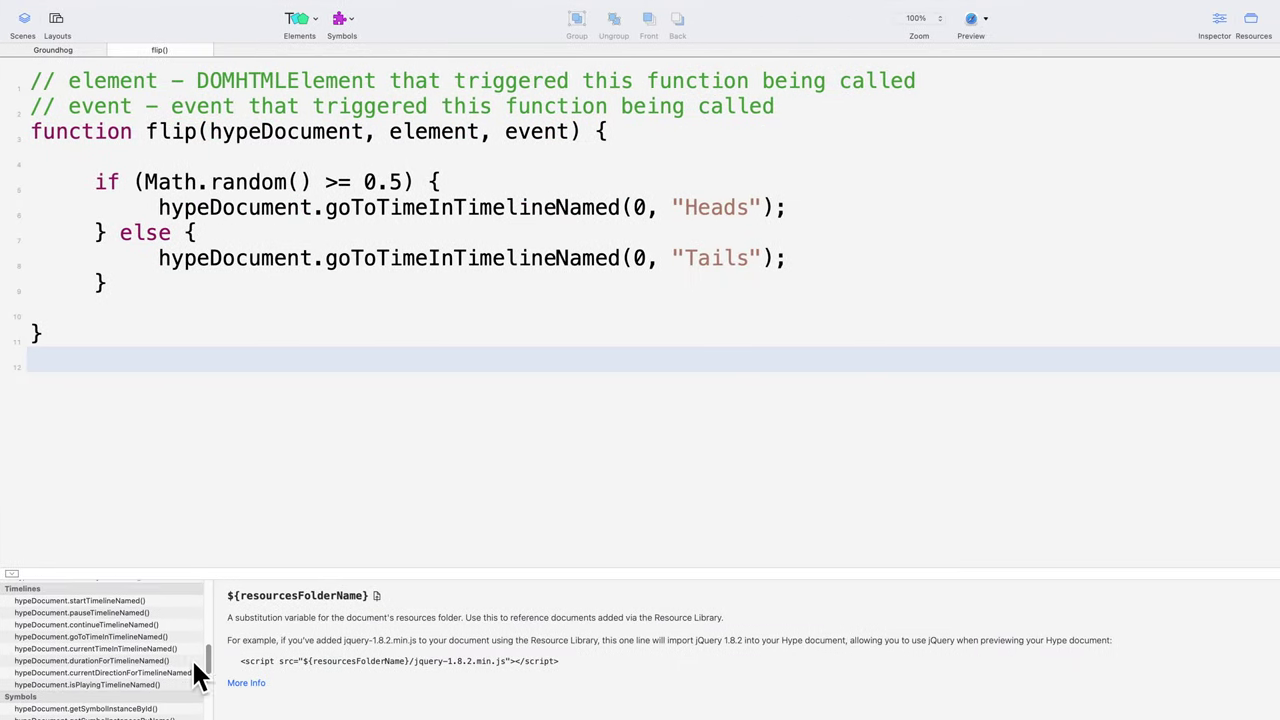
left_click(152, 638)
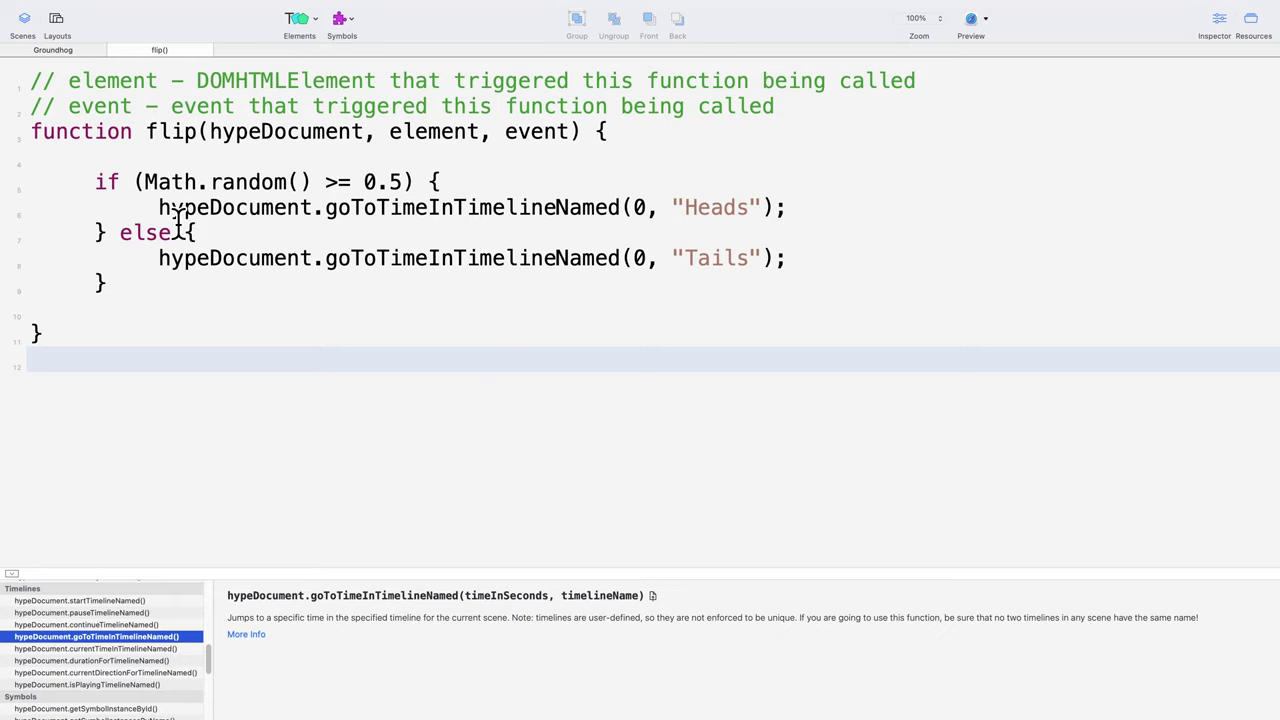
left_click_drag(160, 210, 794, 223)
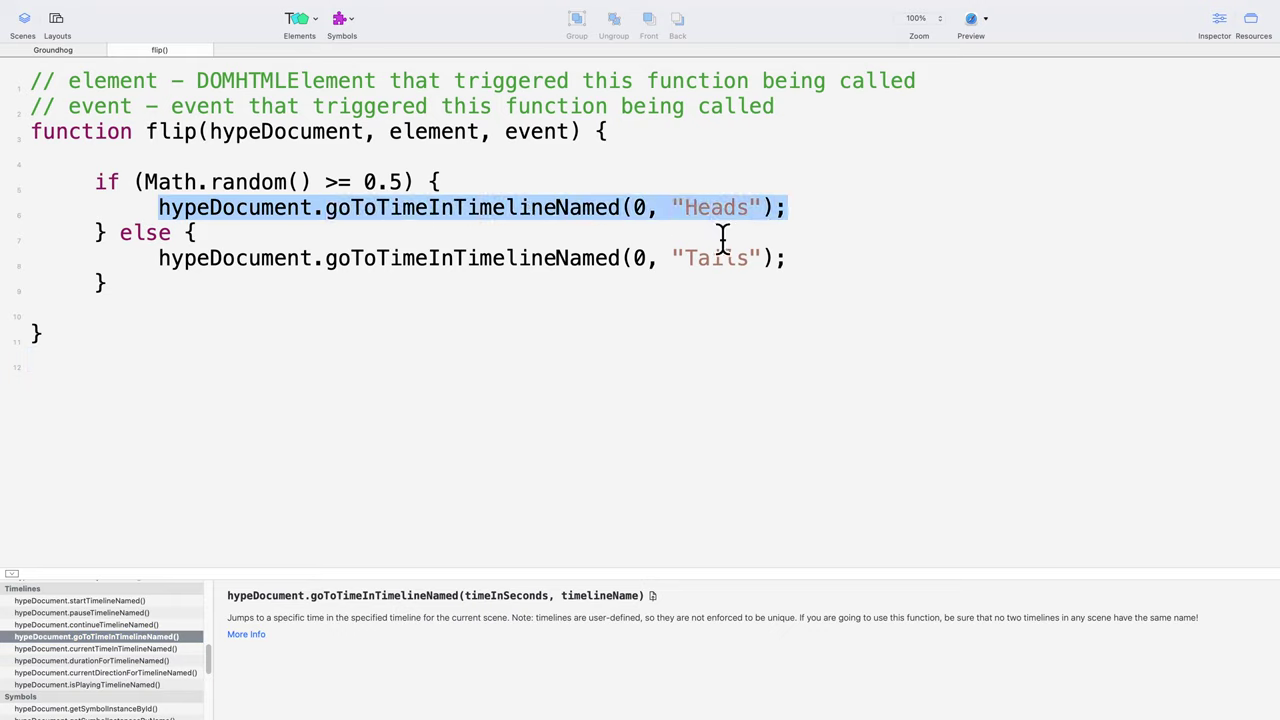
left_click_drag(160, 262, 800, 268)
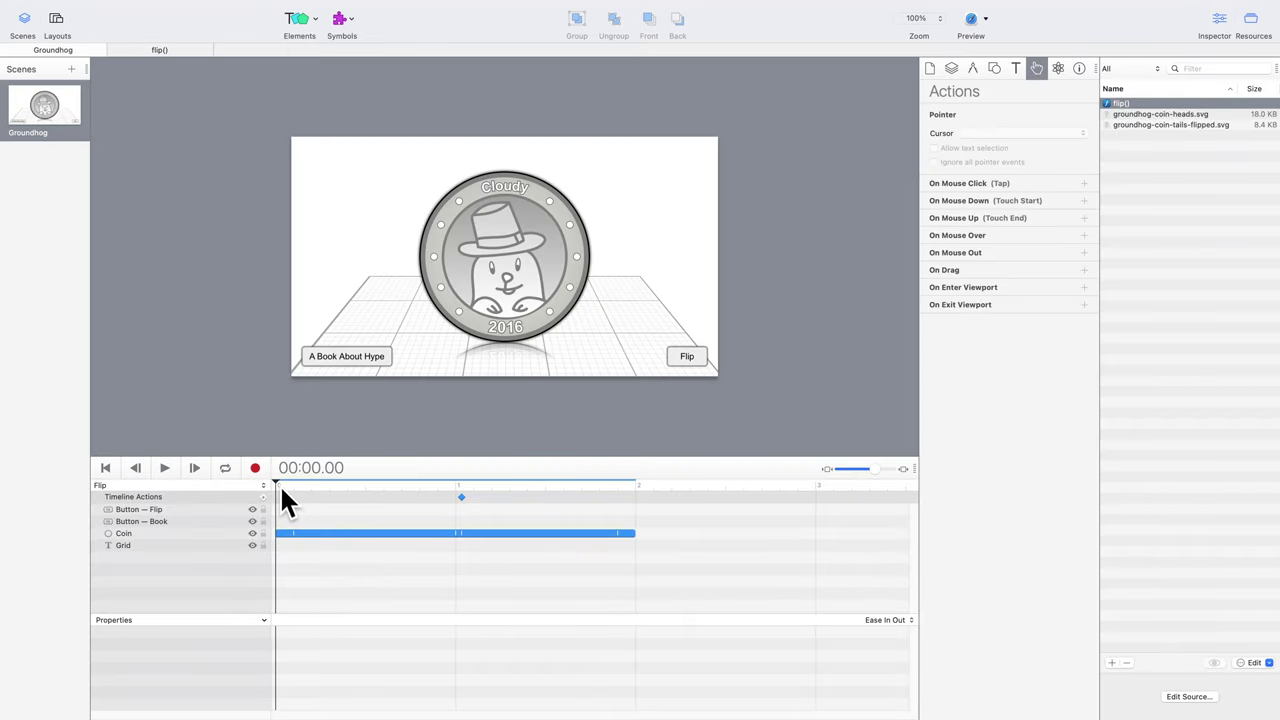
left_click_drag(281, 489, 474, 491)
left_click(245, 489)
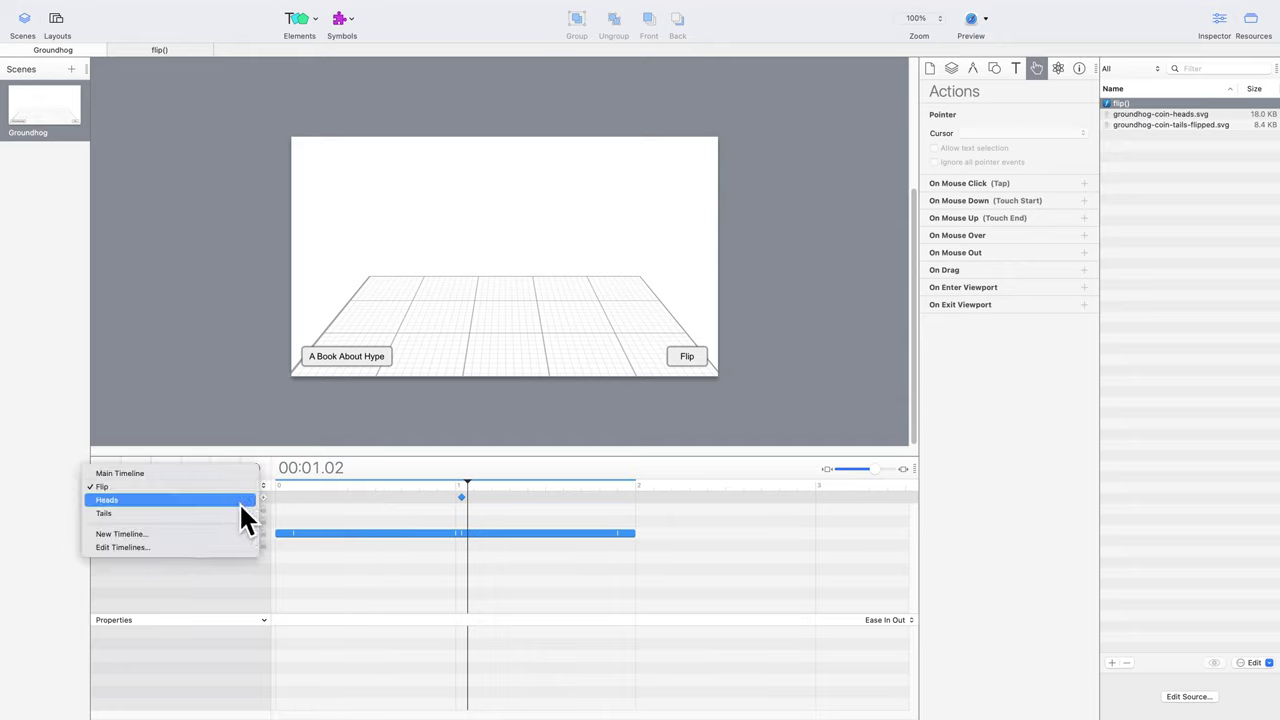
left_click(249, 500)
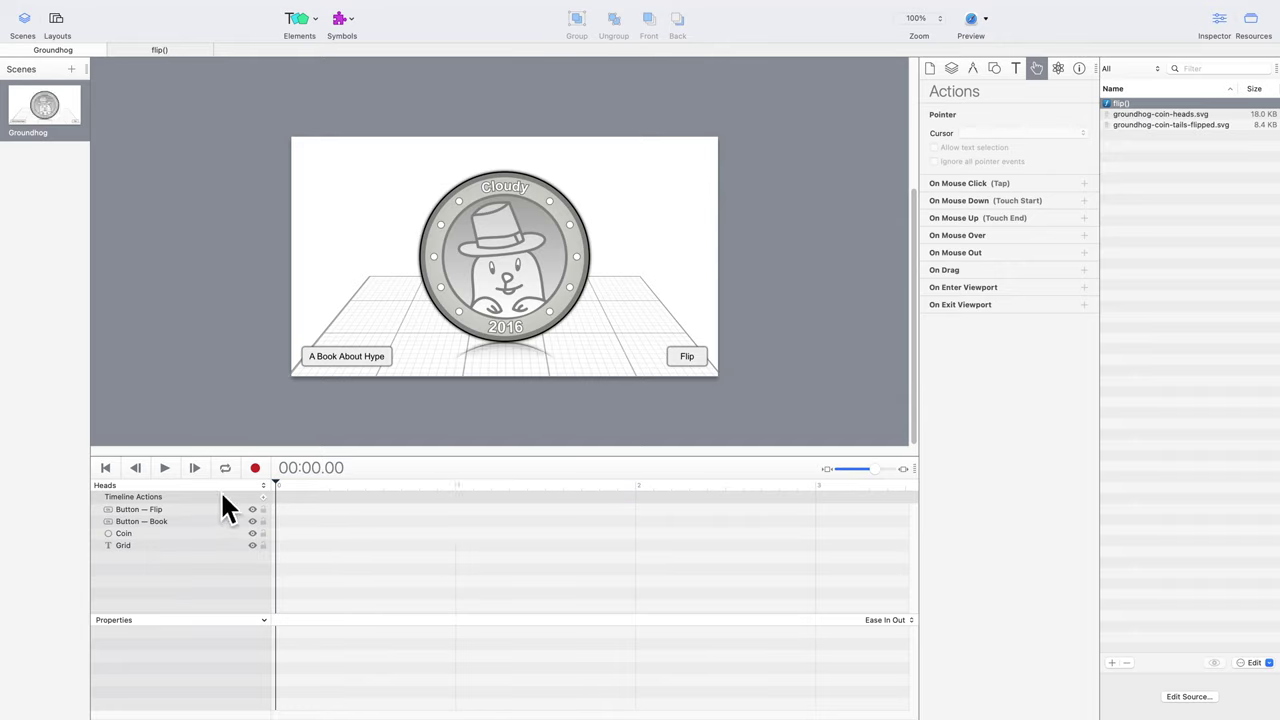
left_click(220, 490)
left_click(216, 502)
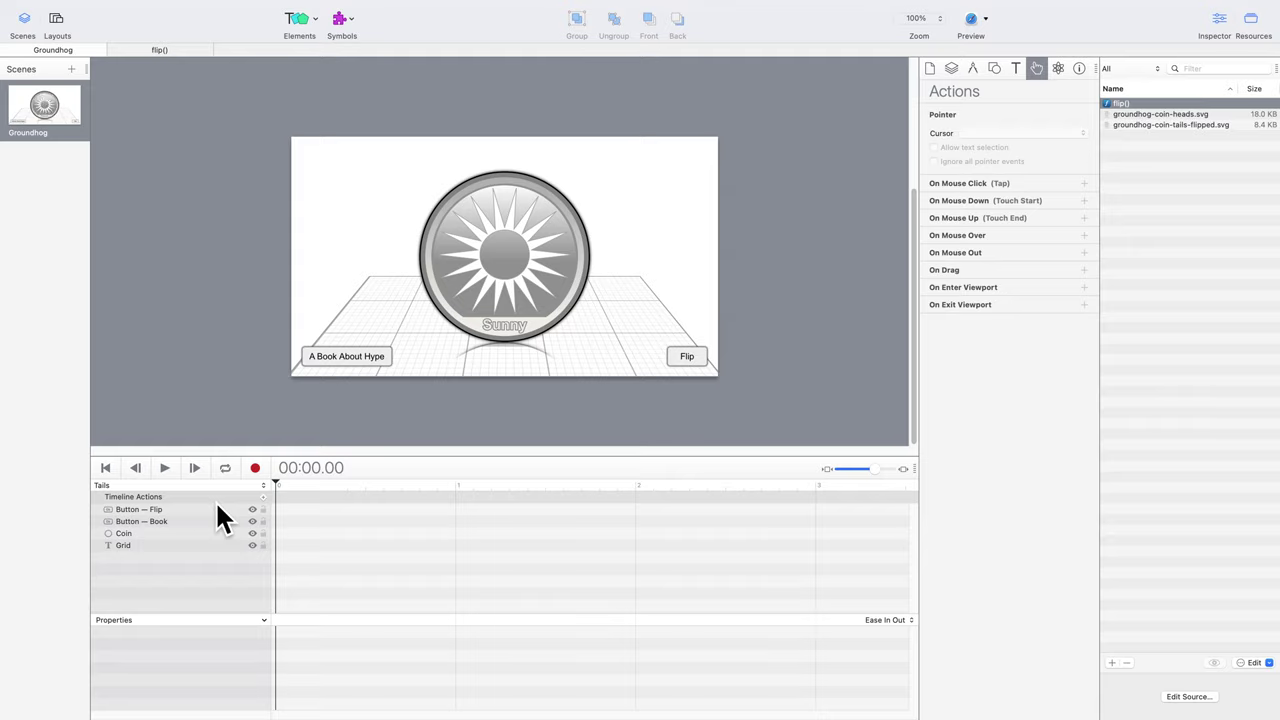
left_click(218, 487)
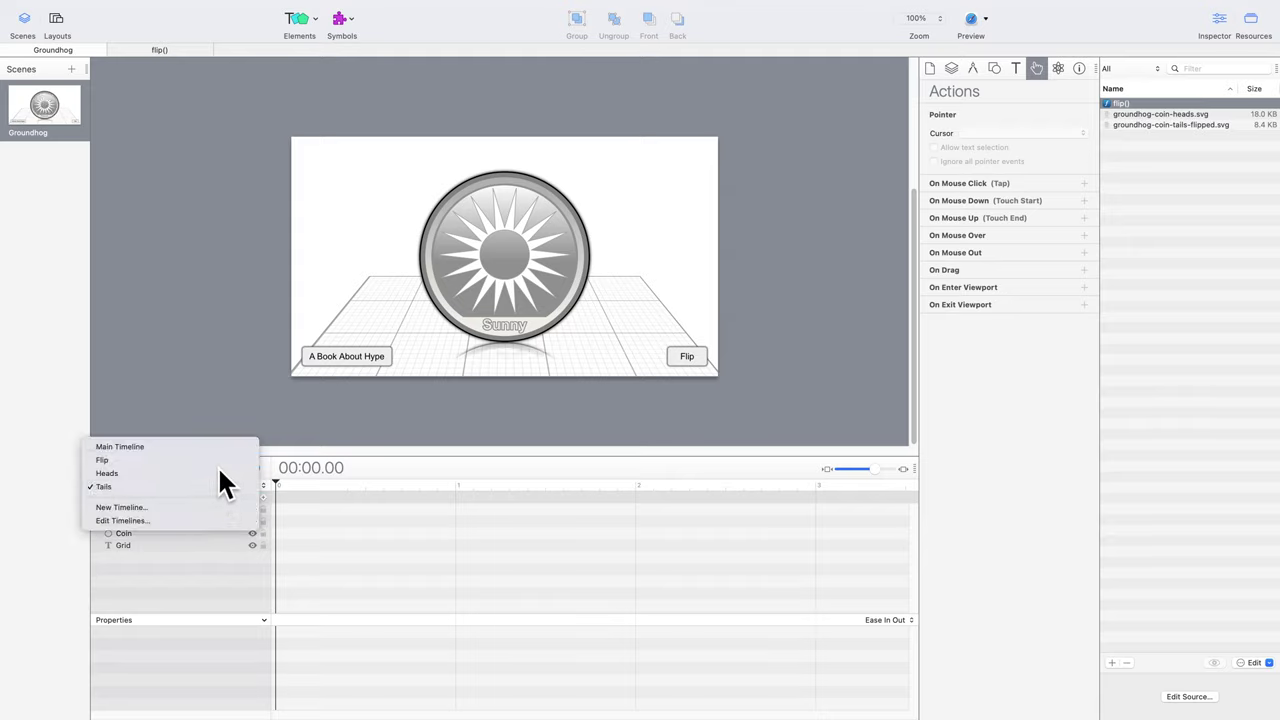
left_click(217, 465)
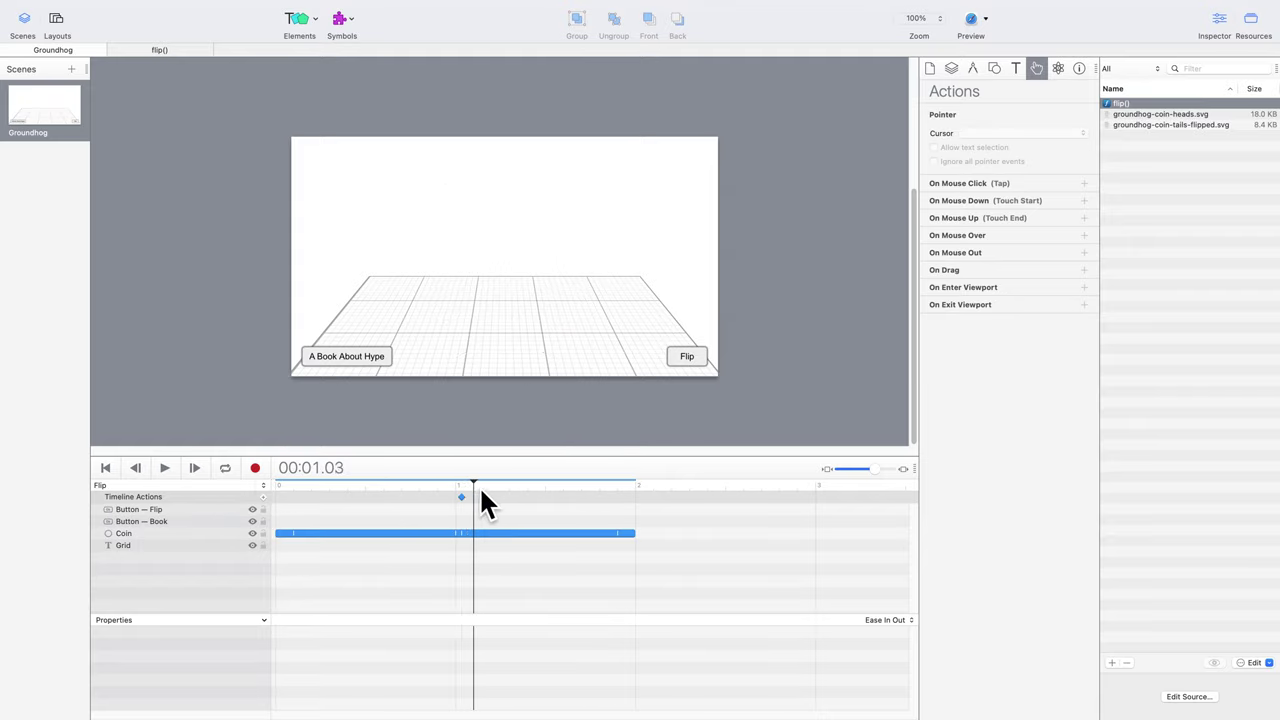